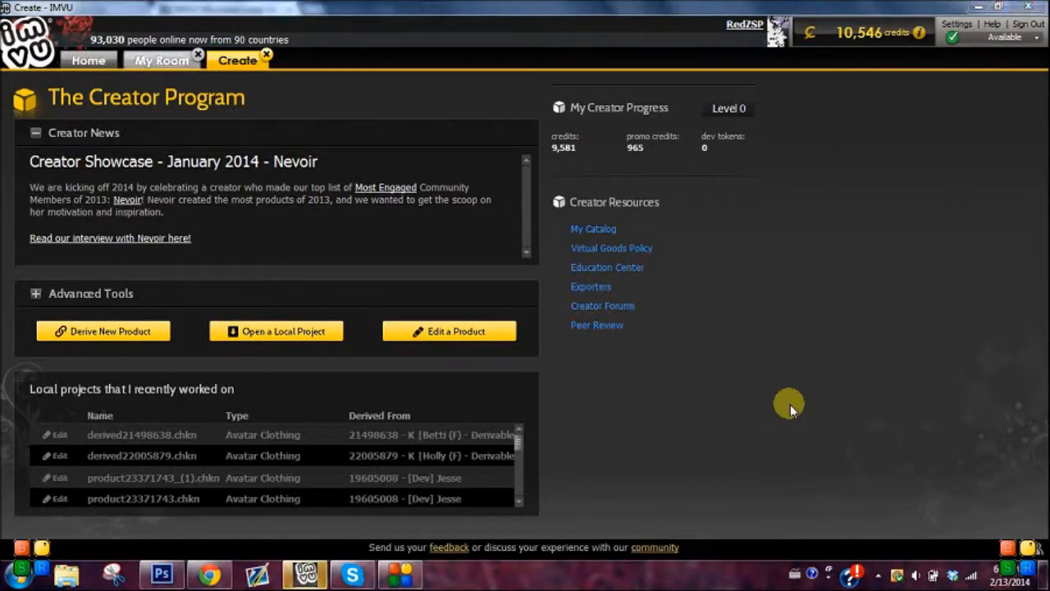
- Open the recent local project for product23371743 and dress the avatar in the half leopard-print, half black pants
left_click(496, 455)
double_click(453, 475)
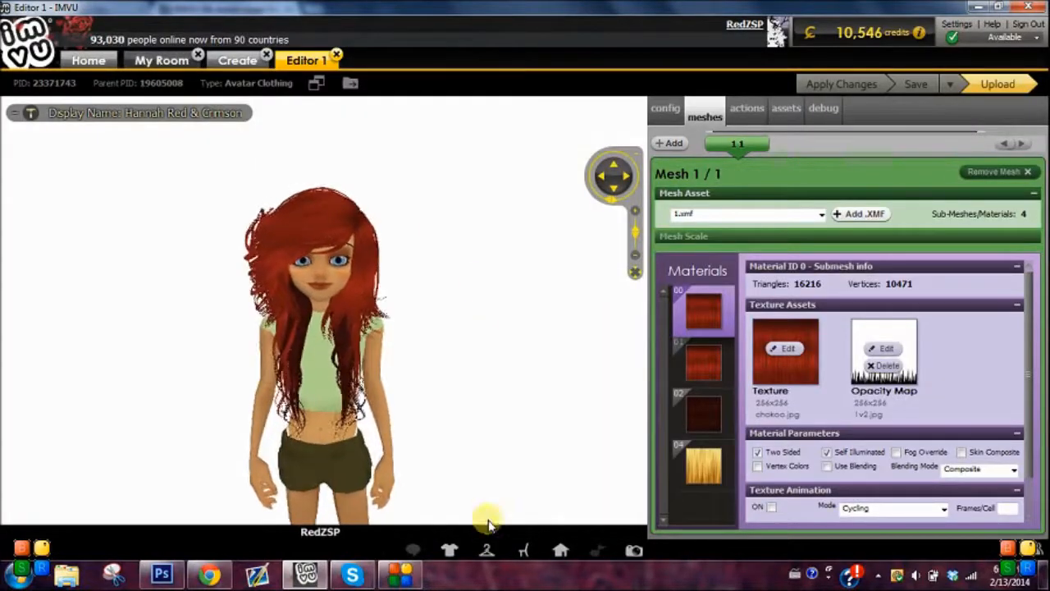
left_click(454, 551)
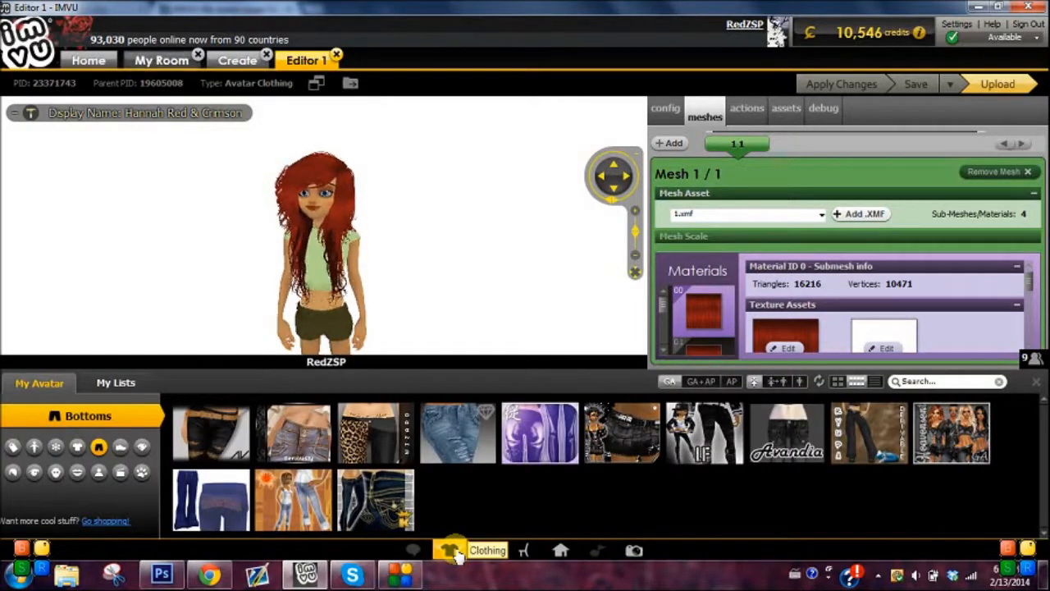
left_click(374, 433)
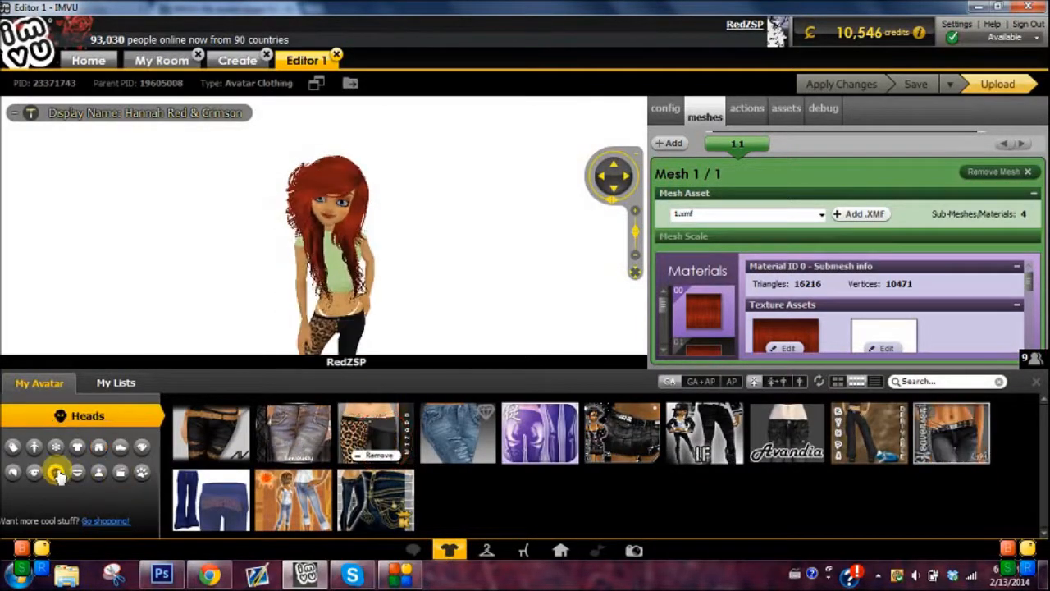
- Give the avatar the pale, made-up blonde woman's head and the first pair of blue eyes from the inventory
left_click(56, 473)
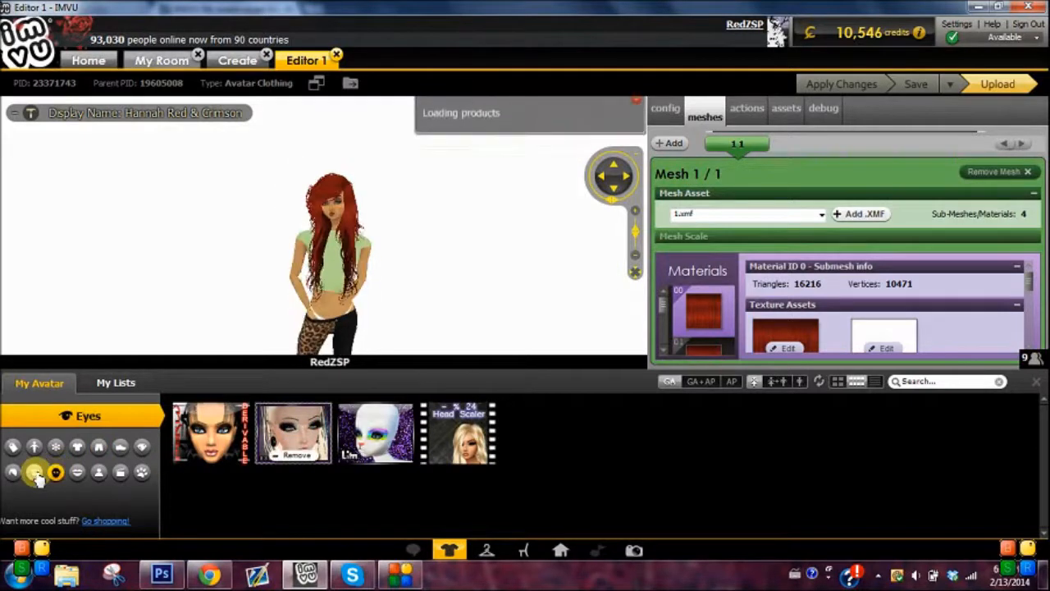
left_click(35, 473)
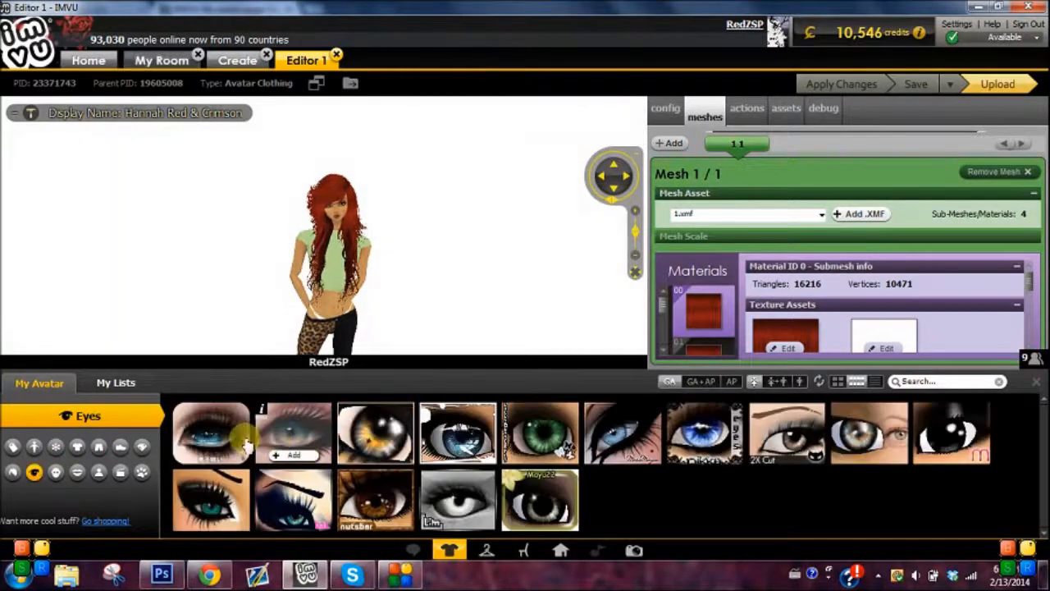
left_click(238, 438)
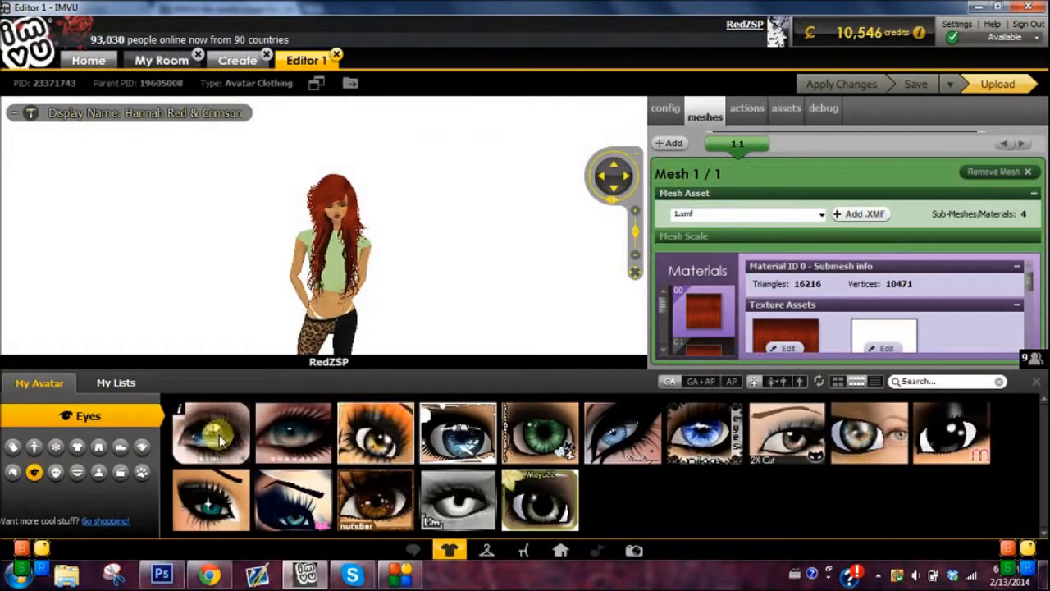
- Apply the skin labelled 00 and the white tank top with the galaxy print to the avatar, then close the wardrobe
left_click(77, 475)
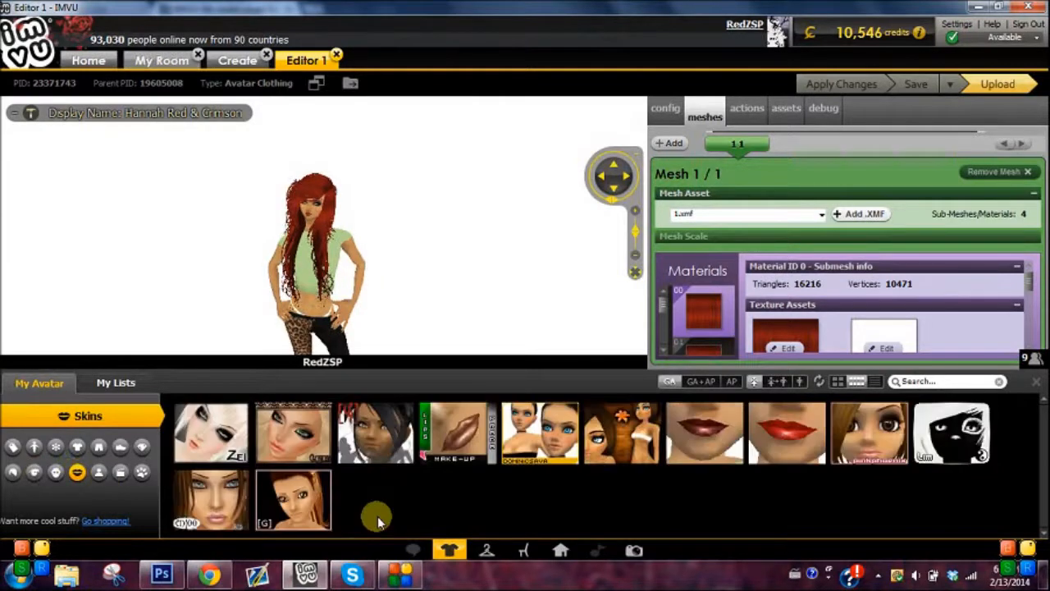
left_click(217, 510)
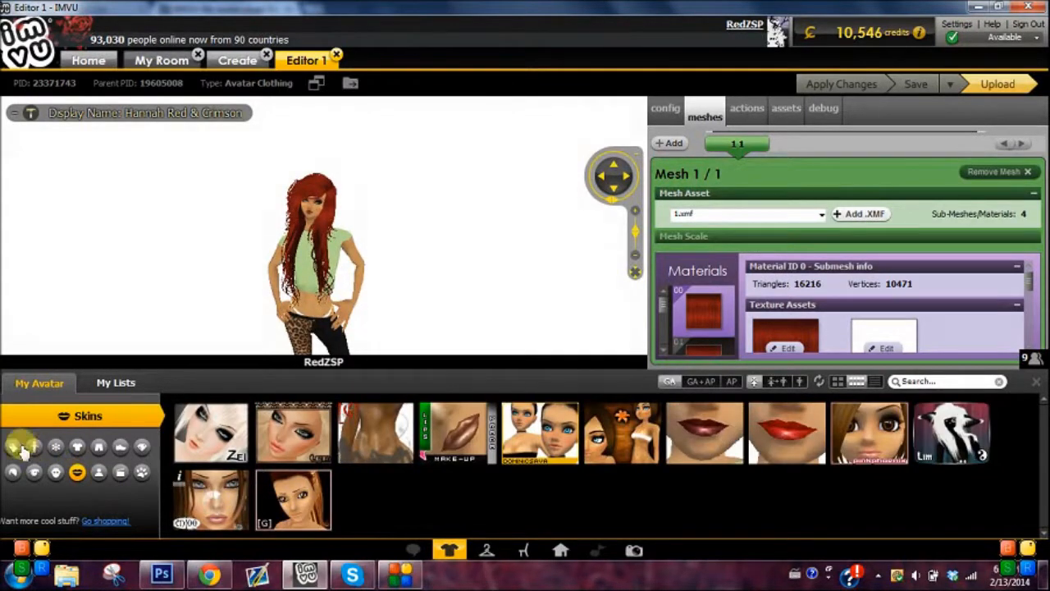
left_click(76, 446)
left_click(453, 554)
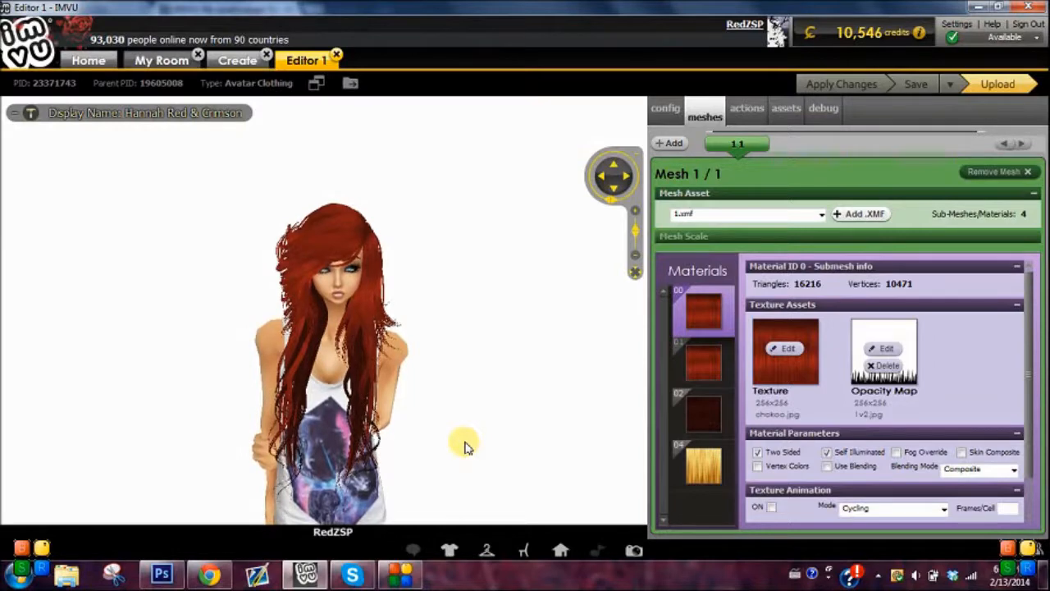
- Examine the textures and opacity maps of the hair mesh's materials 00, 01 and 02
left_click_drag(508, 429, 532, 429)
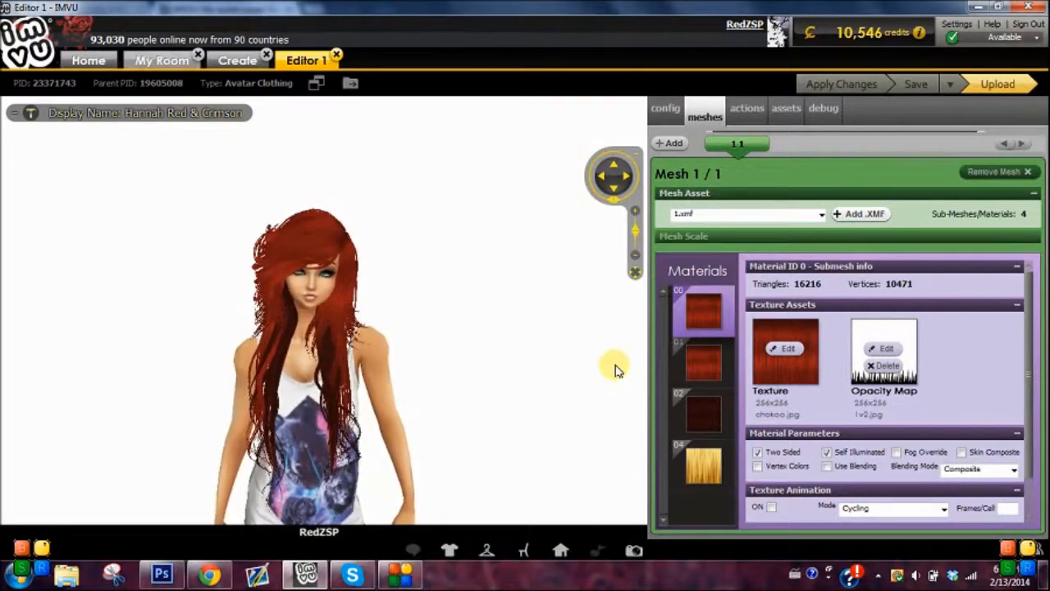
left_click(706, 371)
left_click(704, 410)
left_click(703, 361)
left_click(704, 310)
left_click(705, 365)
left_click(703, 406)
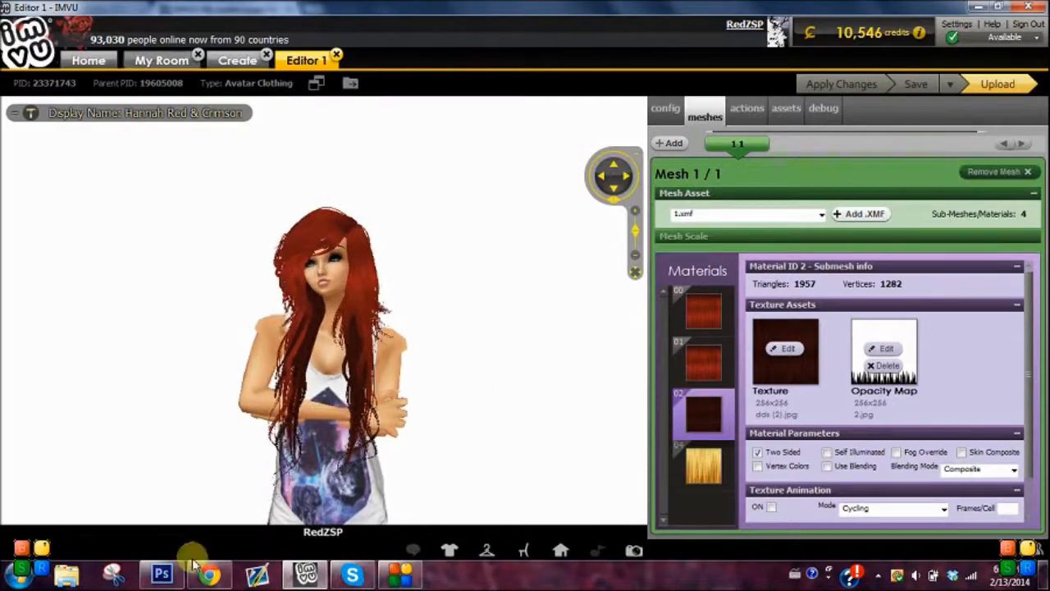
- Switch to Photoshop and start a new 256 by 256 pixel document named "Hair Example" at 300 pixels/inch
left_click(162, 579)
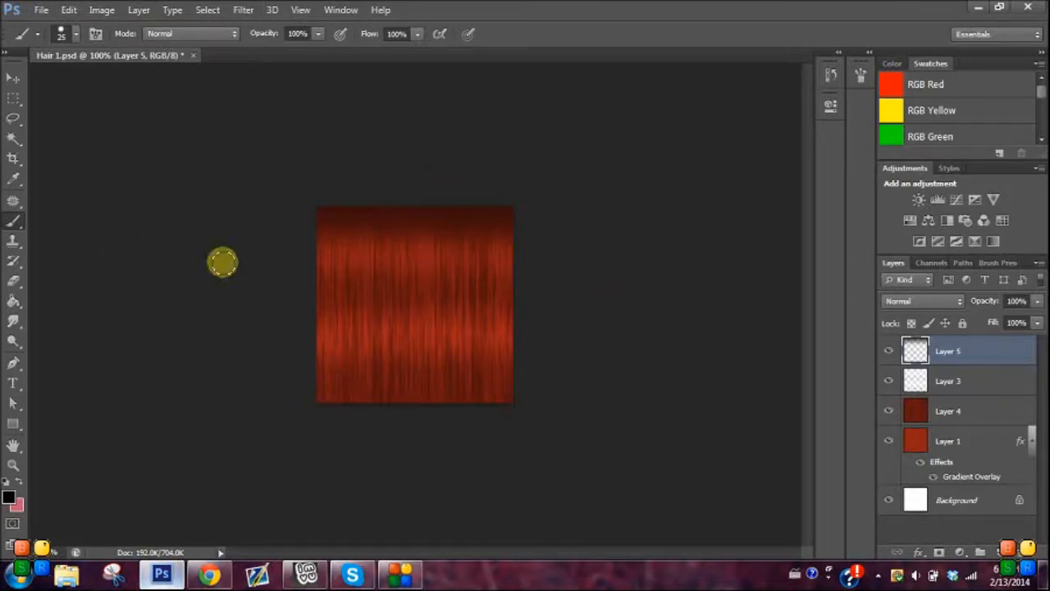
left_click(43, 12)
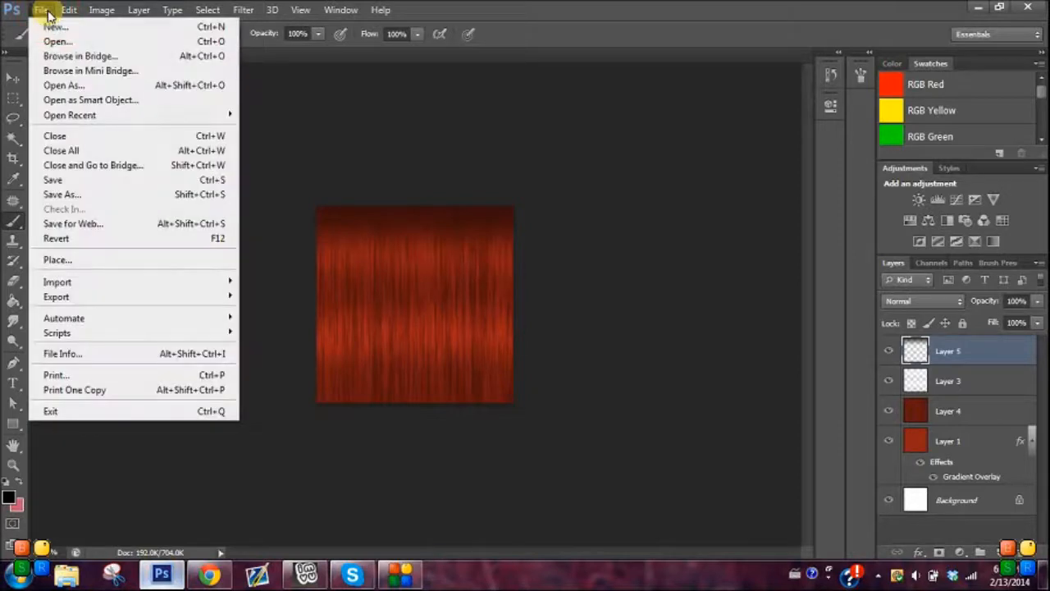
left_click(52, 27)
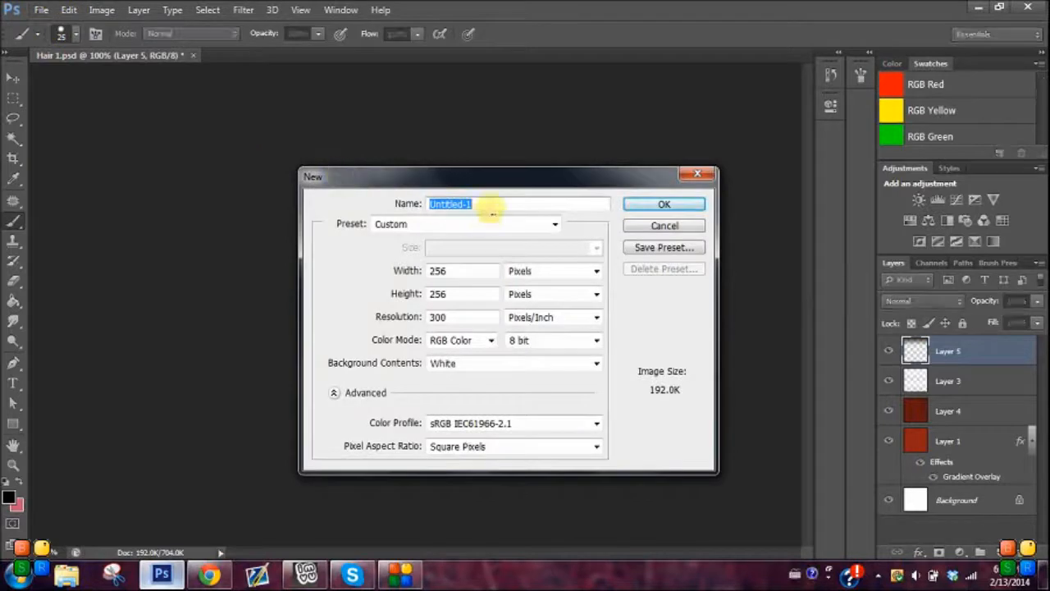
type("Hair Example")
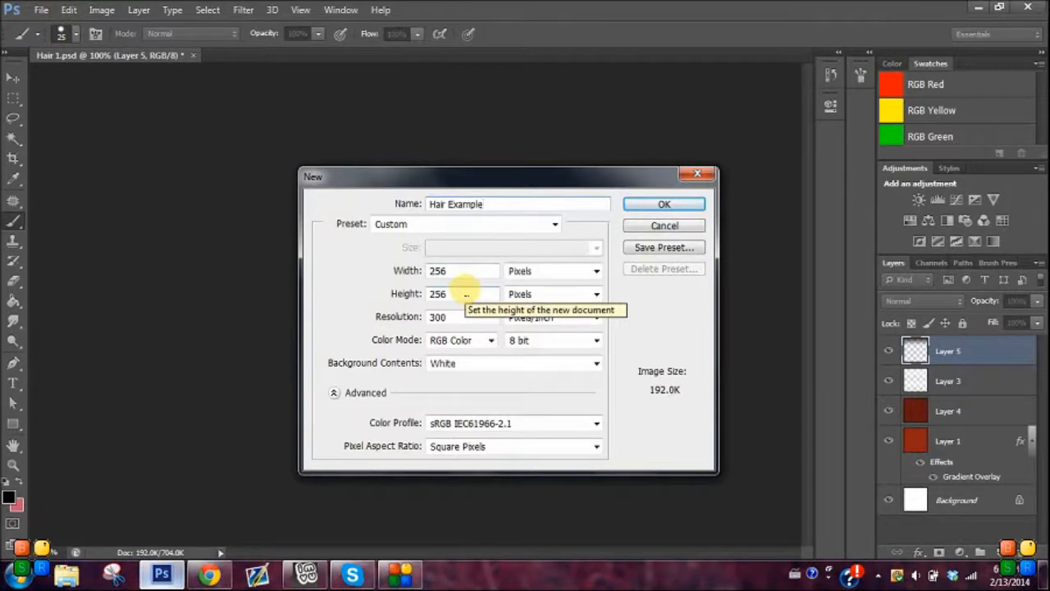
left_click(597, 273)
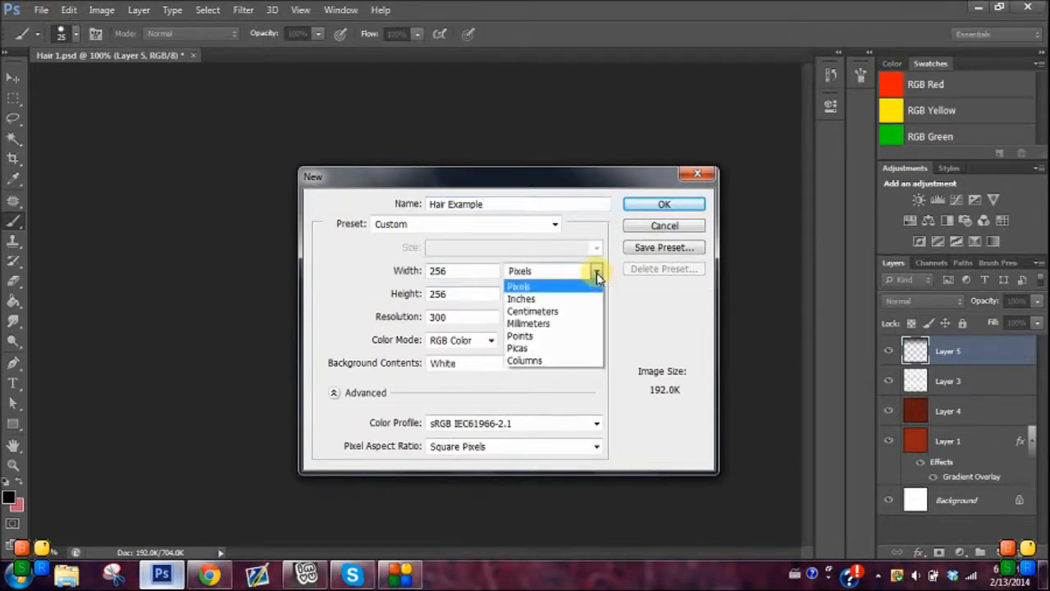
left_click(616, 333)
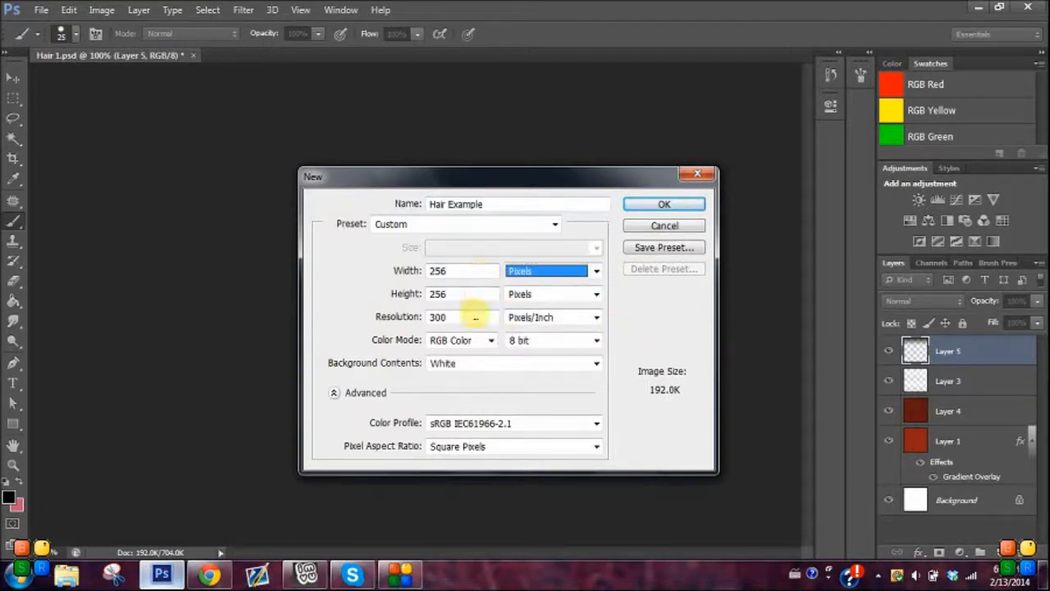
left_click(471, 315)
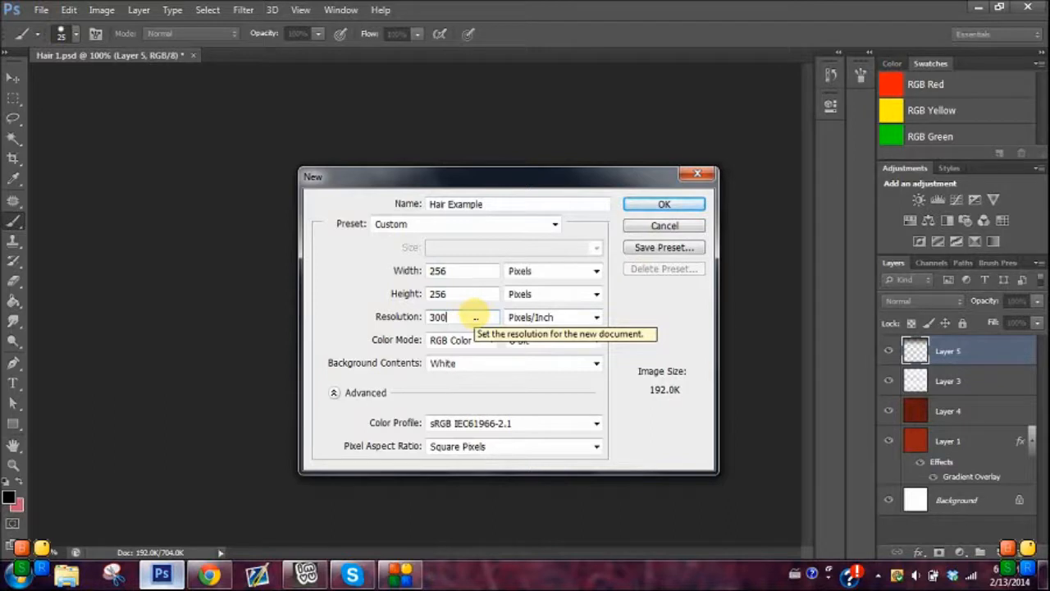
- Set the new document's background contents to Transparent and create it
left_click(480, 364)
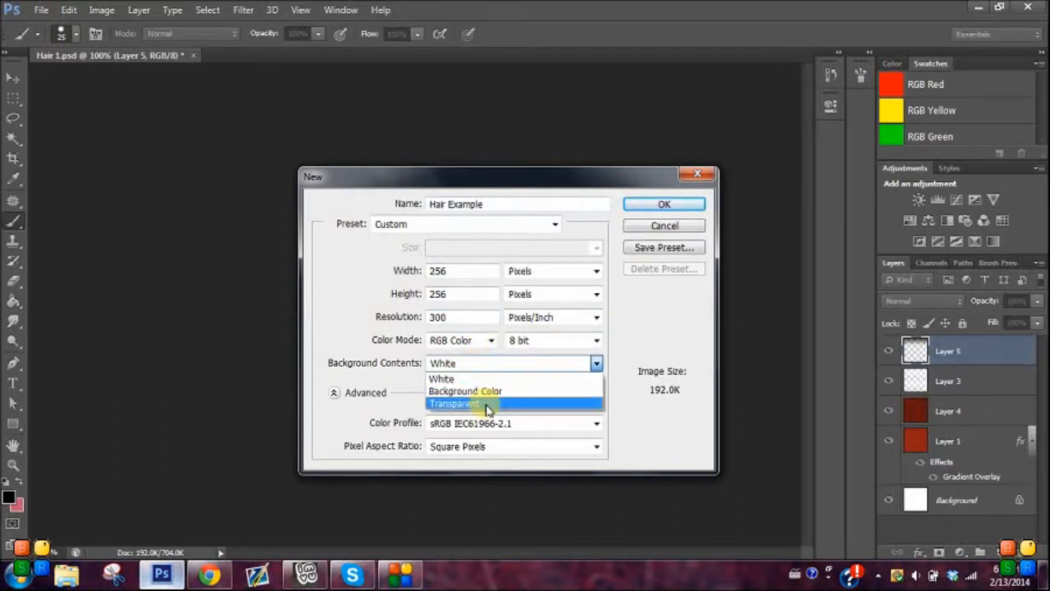
left_click(490, 379)
left_click(487, 365)
left_click(498, 402)
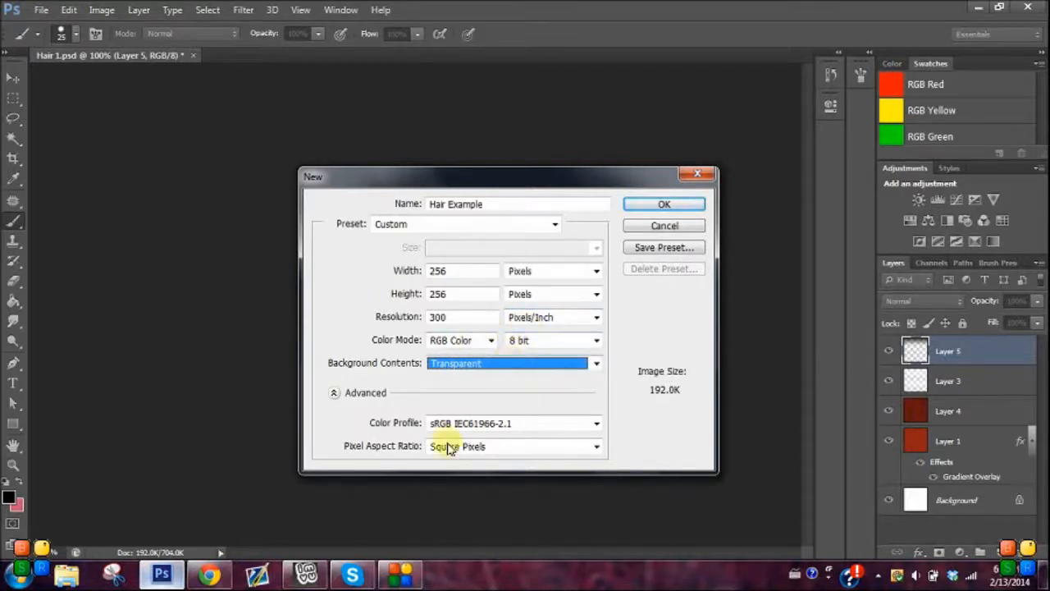
left_click(678, 209)
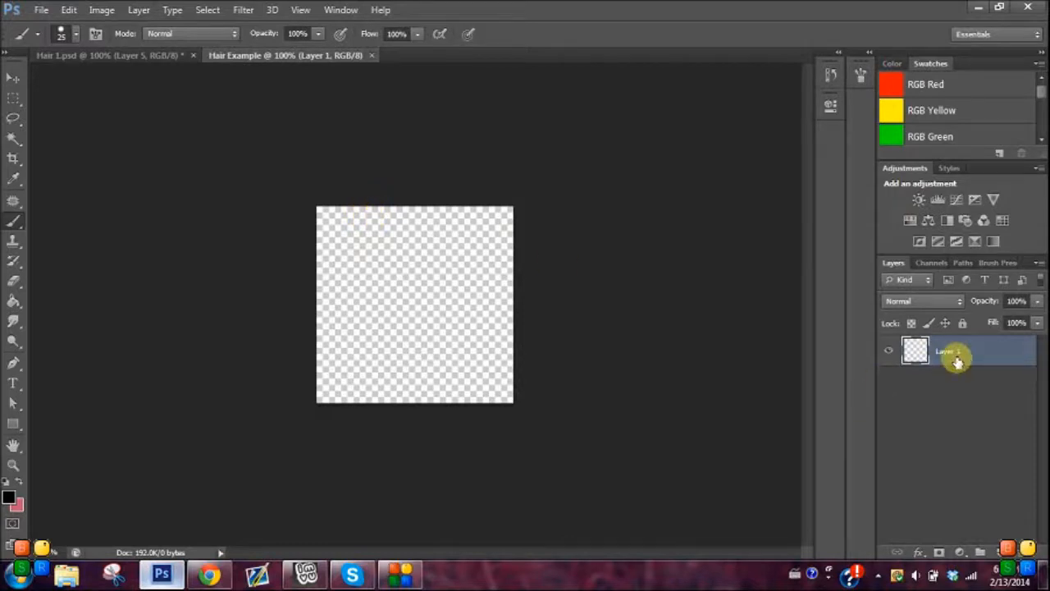
- Set the foreground color to dark pink, #87274e
left_click(10, 496)
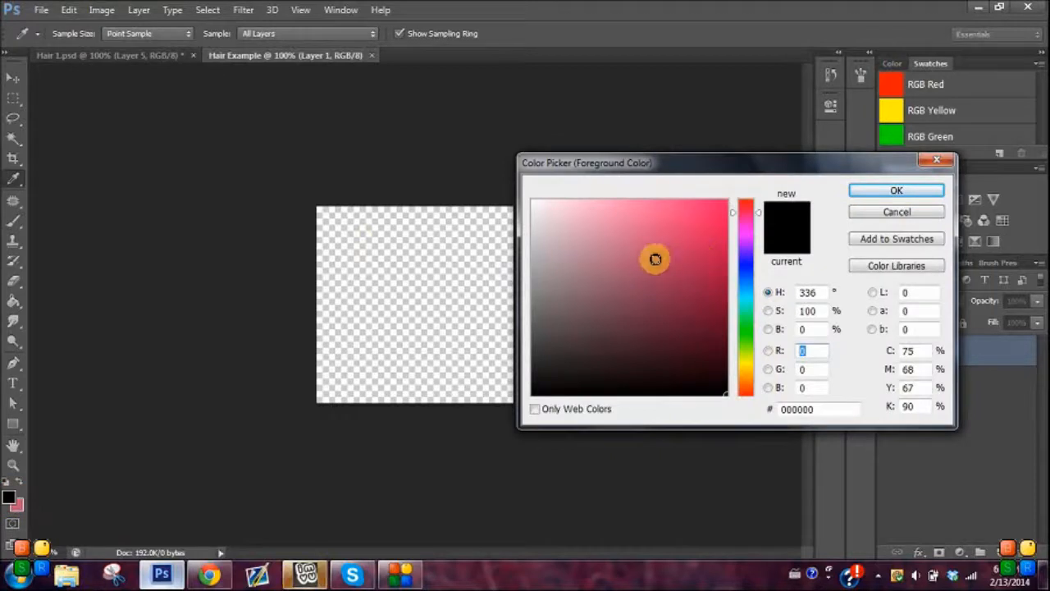
left_click(650, 250)
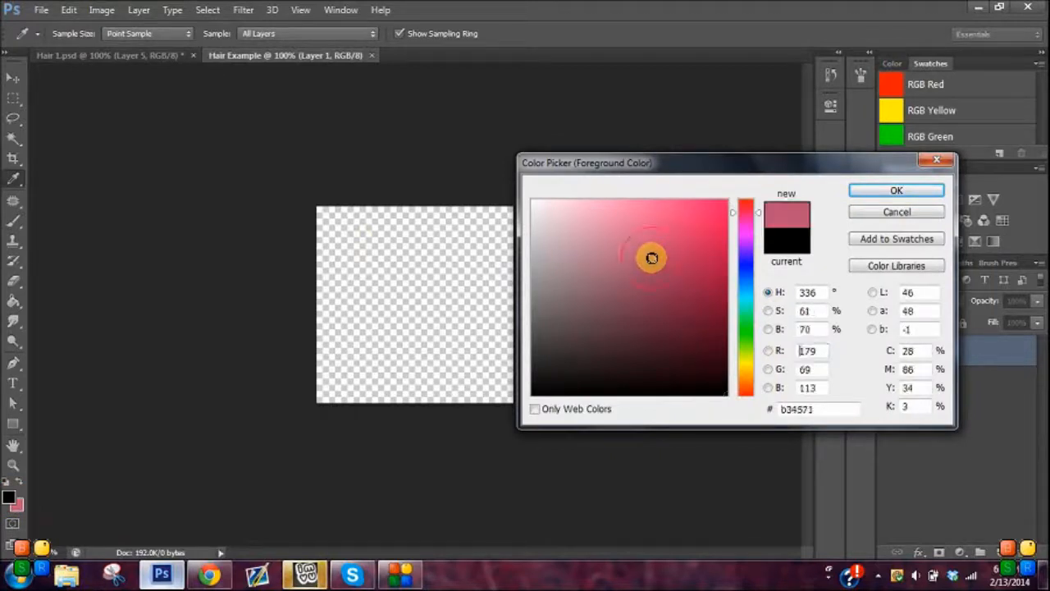
left_click_drag(649, 250, 671, 291)
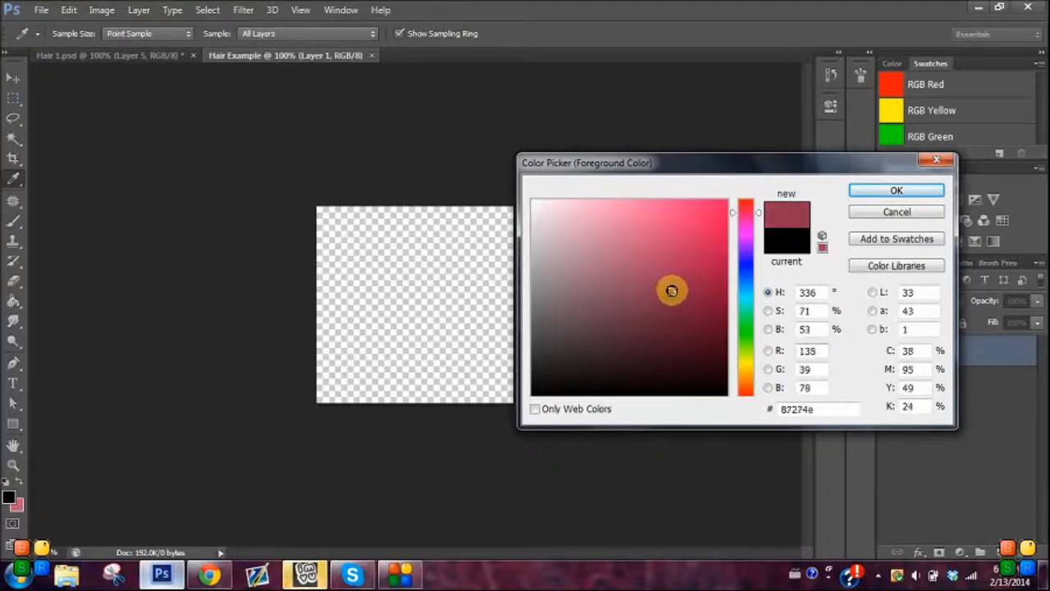
left_click(858, 192)
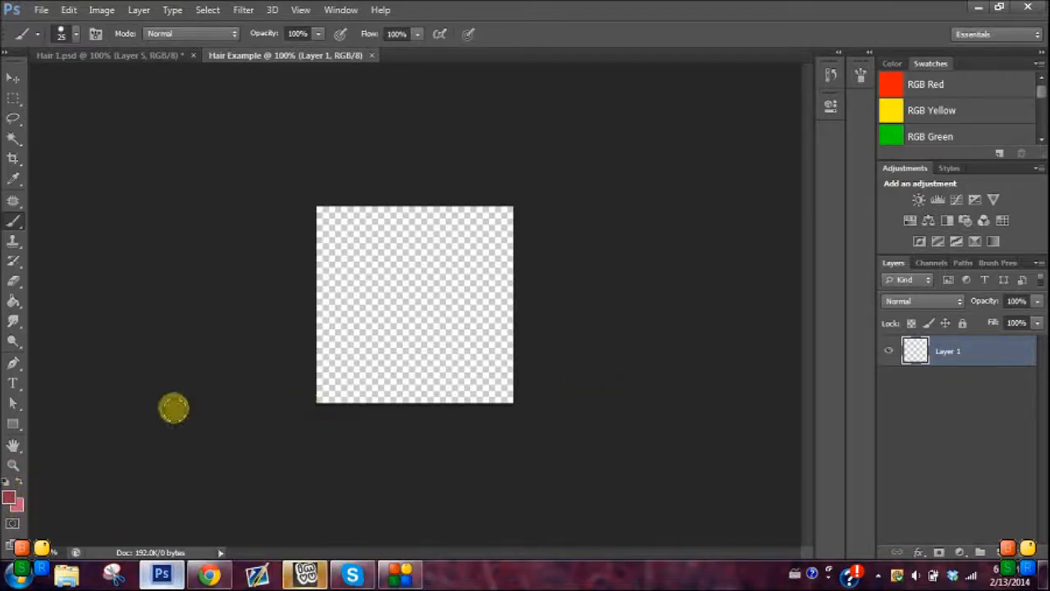
- Swap the foreground and background colors, fill the empty layer with the lighter pink and rename the layer "hair"
left_click(21, 484)
left_click(14, 300)
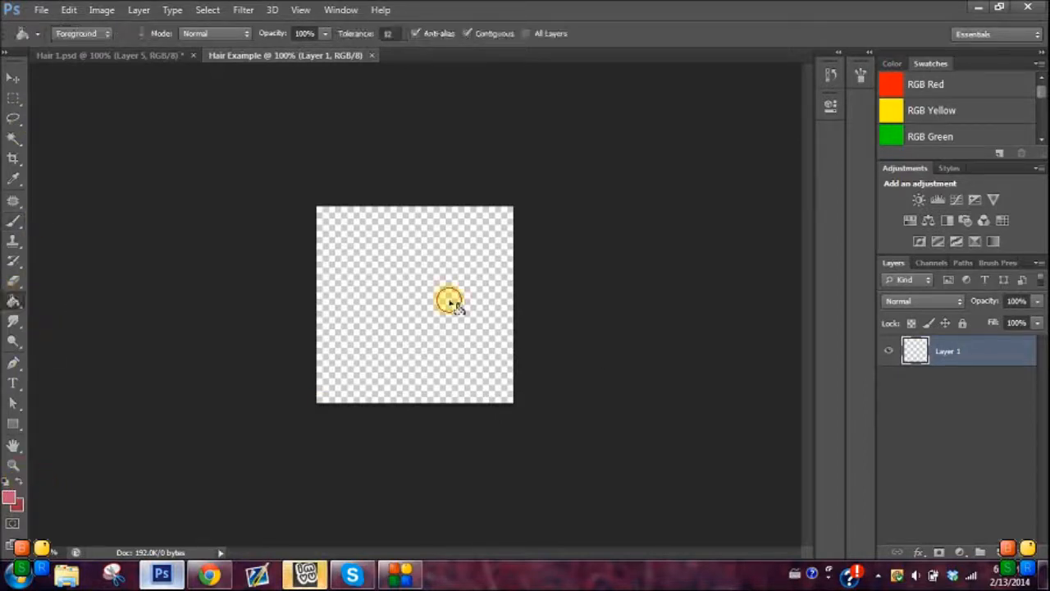
left_click(450, 303)
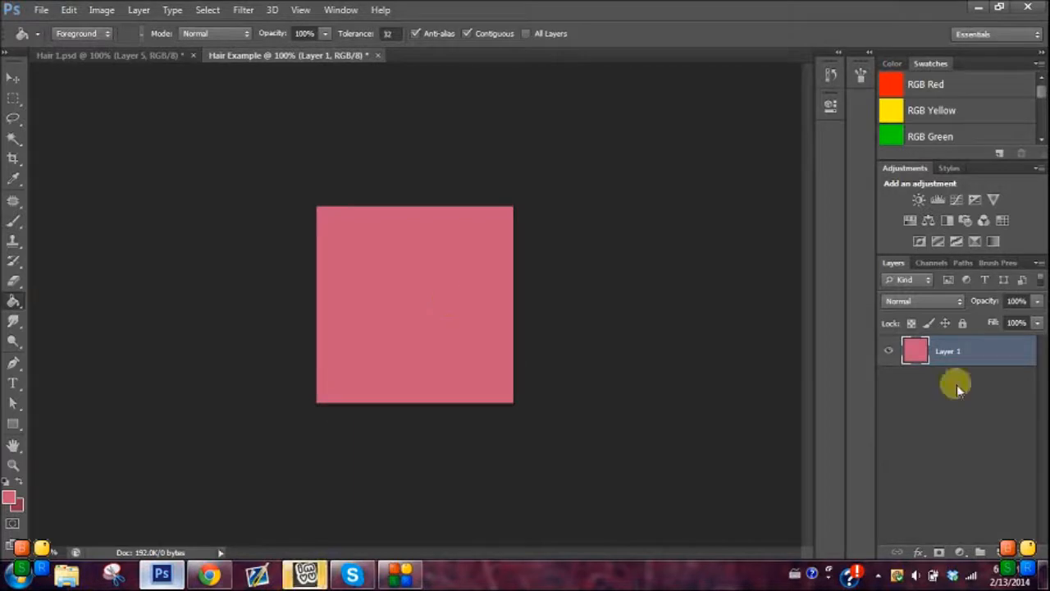
double_click(962, 354)
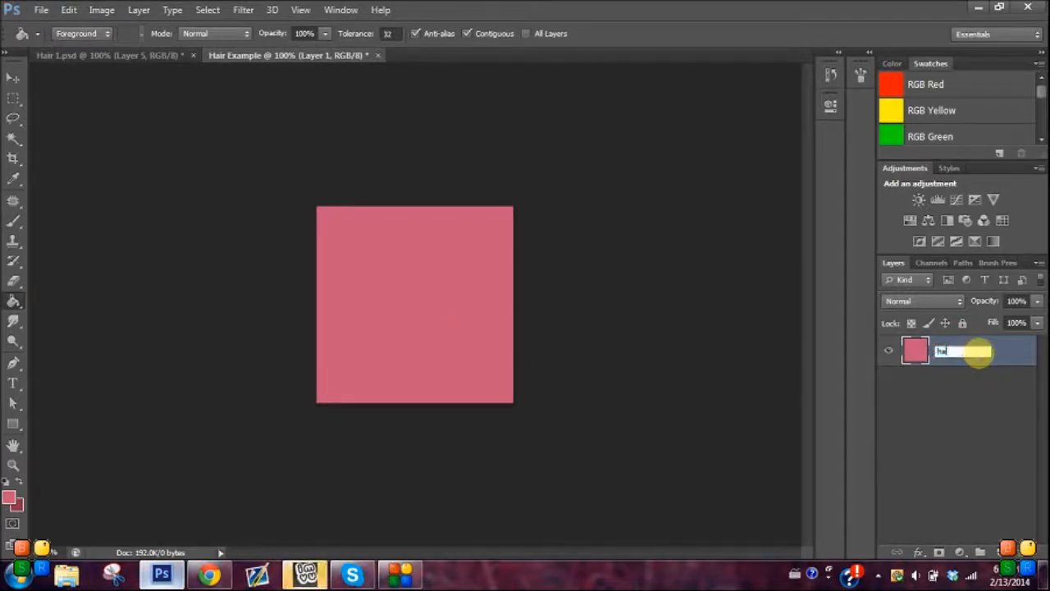
key("Return")
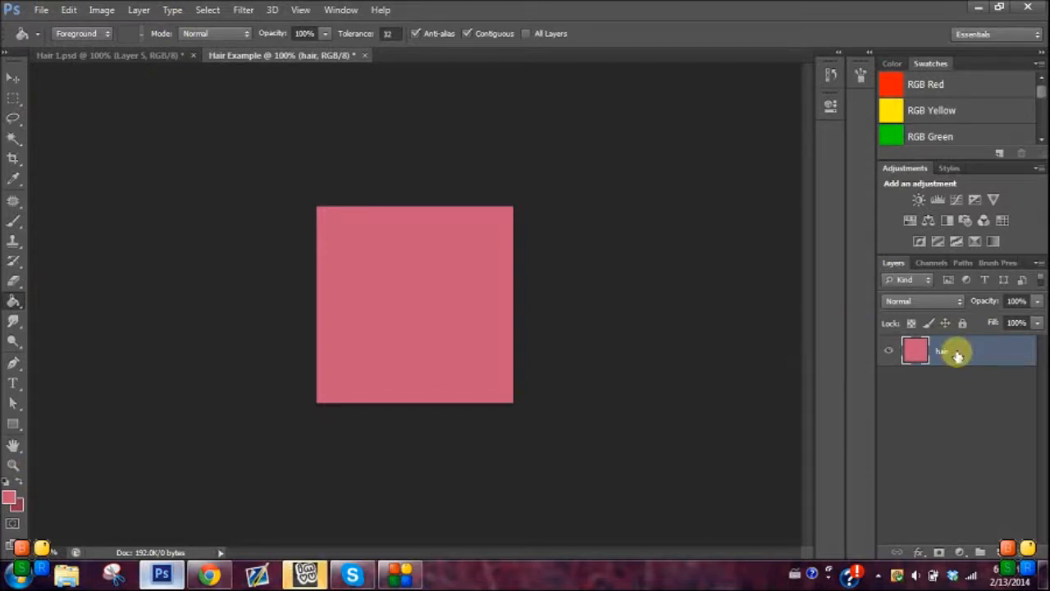
left_click(254, 15)
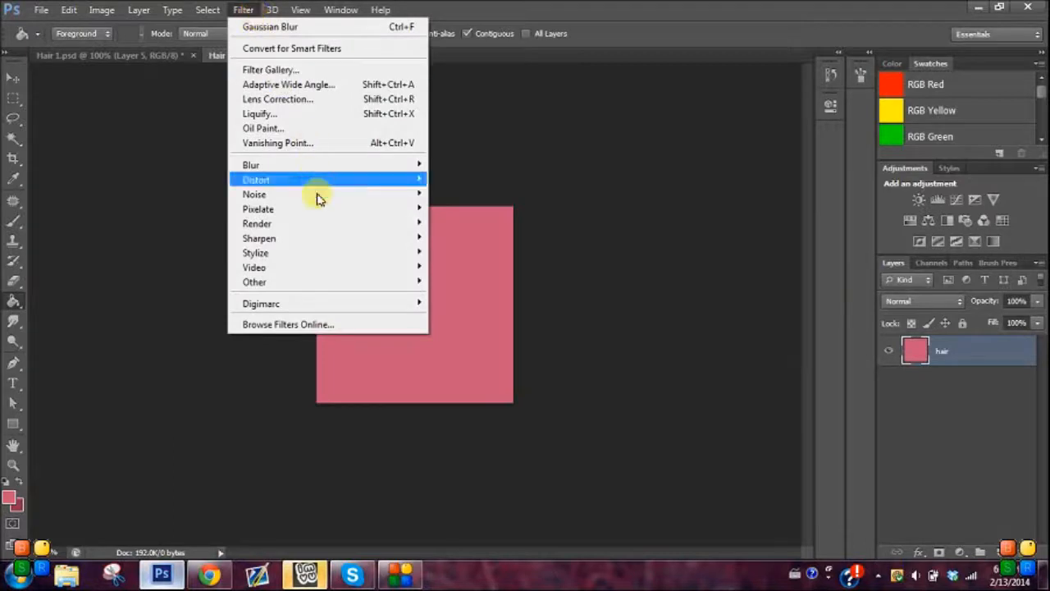
mouse_move(321, 220)
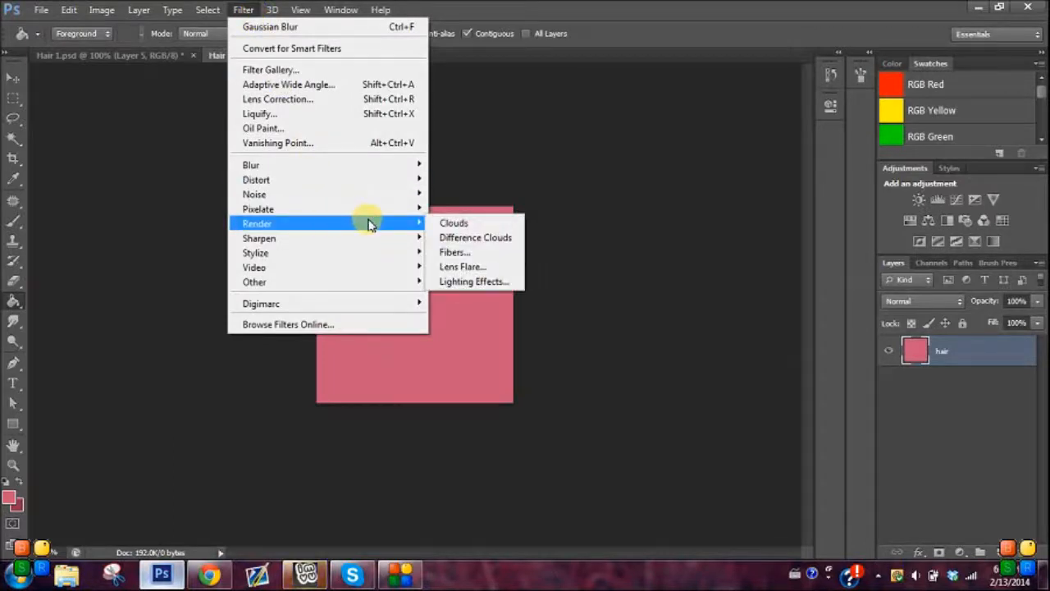
left_click(120, 266)
- Swap the foreground and background colors and apply the Fibers filter to the hair layer with Variance 14 and Strength 34
left_click(19, 481)
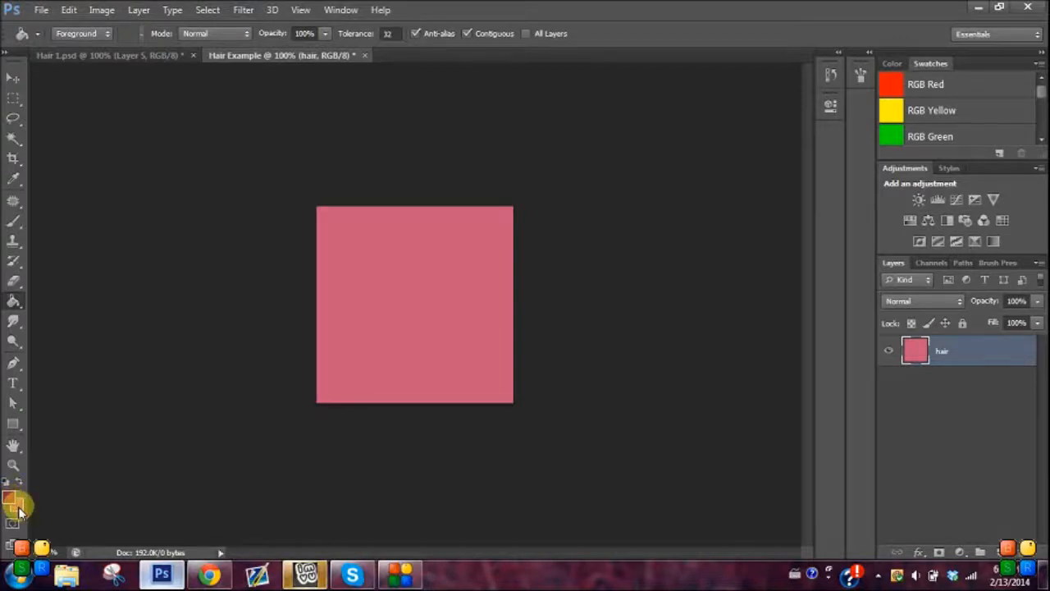
left_click(244, 9)
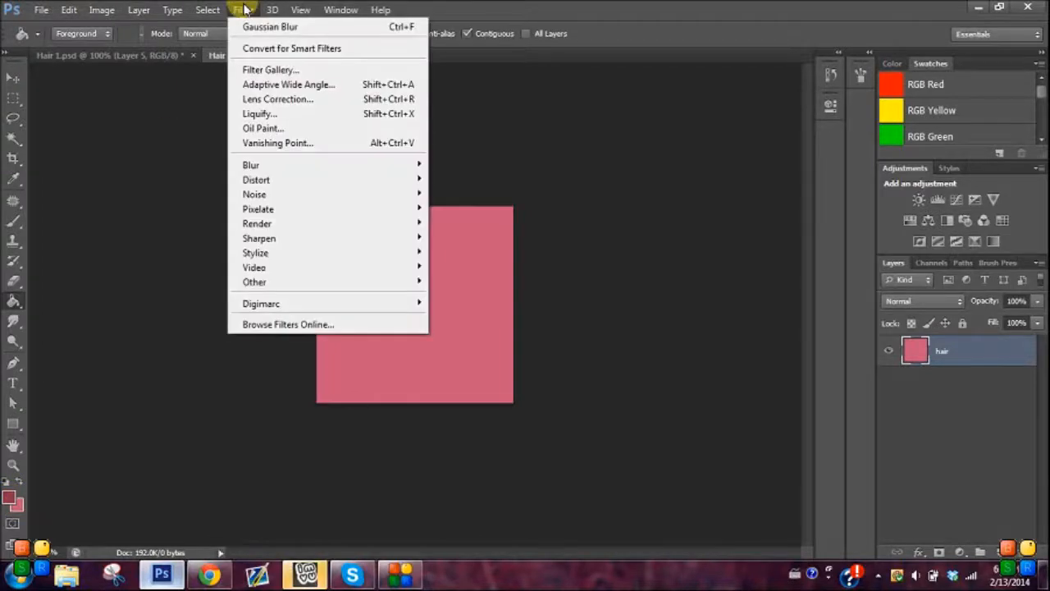
mouse_move(370, 225)
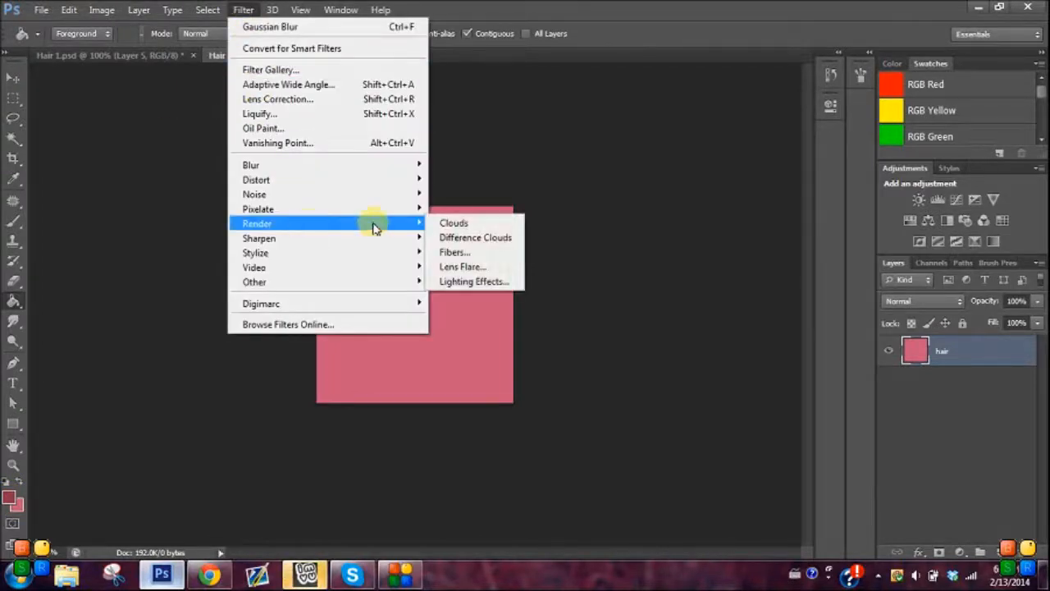
left_click(465, 252)
left_click(642, 256)
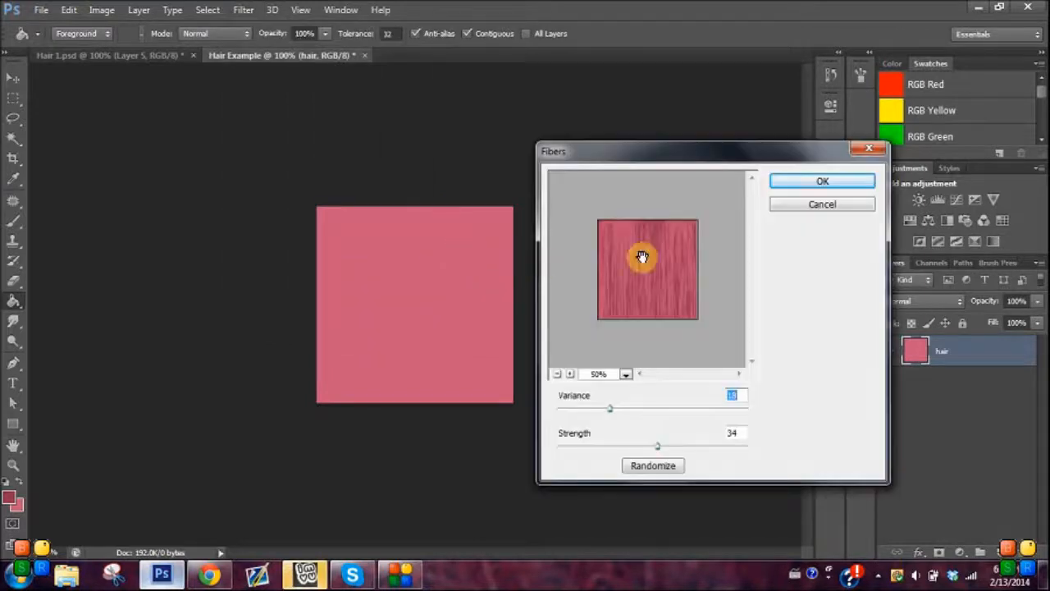
mouse_move(611, 410)
left_mouse_down()
mouse_move(640, 414)
mouse_move(598, 414)
left_mouse_up()
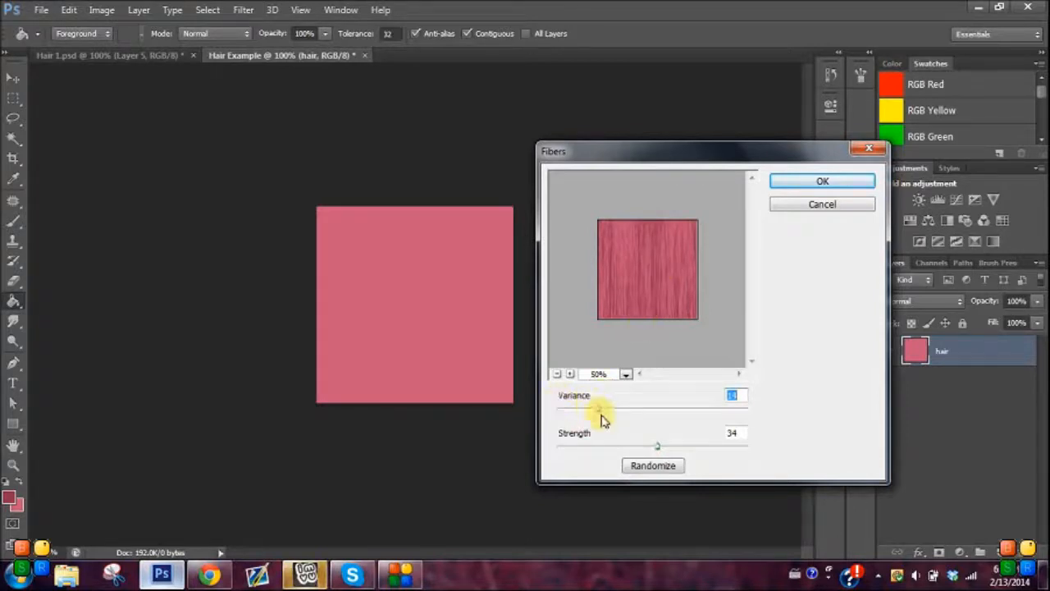
left_click(660, 447)
mouse_move(662, 449)
left_mouse_down()
mouse_move(706, 440)
mouse_move(583, 438)
mouse_move(681, 452)
mouse_move(671, 453)
left_mouse_up()
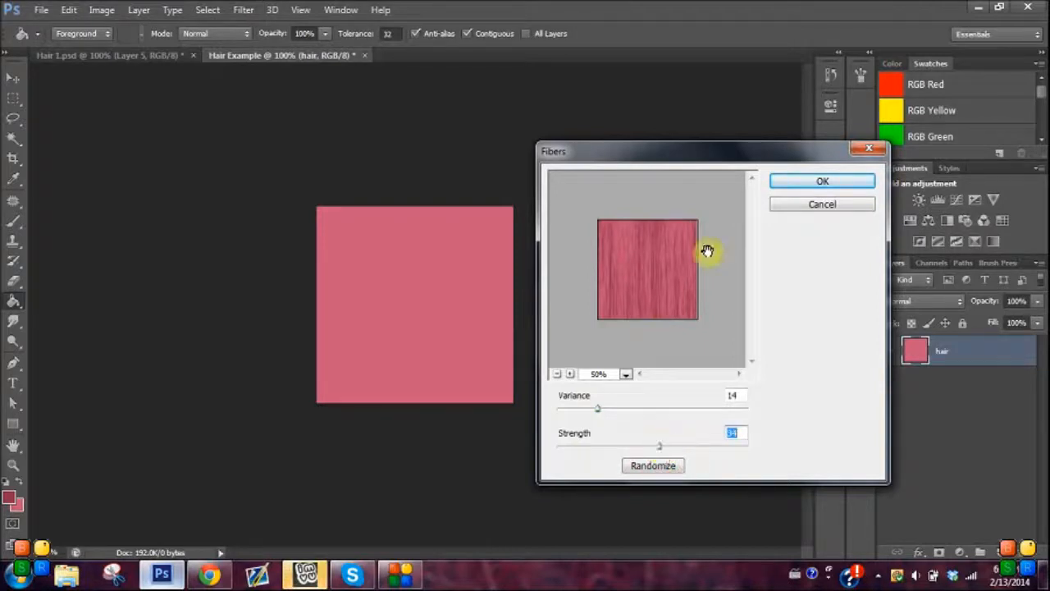
left_click(797, 184)
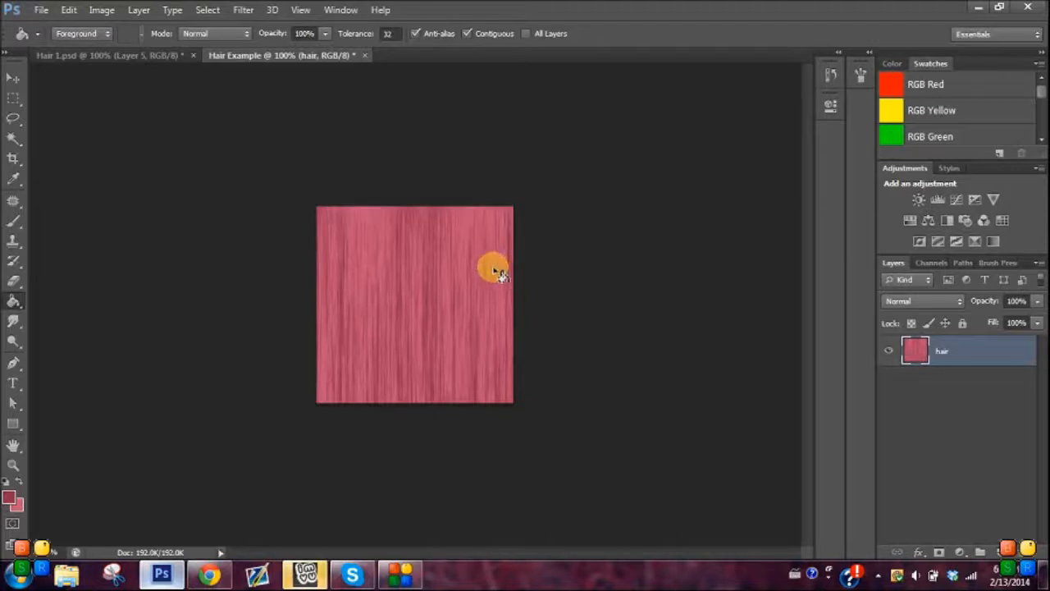
- Show Layer 3 in the Hair 1.psd document to examine its highlight bands, and return to Hair Example
key("ctrl+Tab")
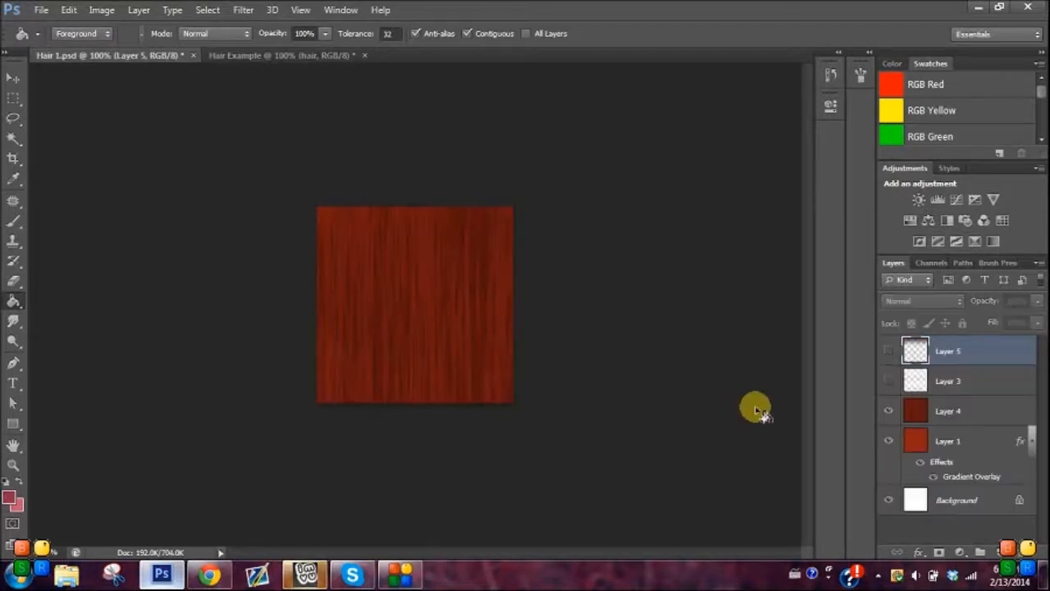
left_click(890, 383)
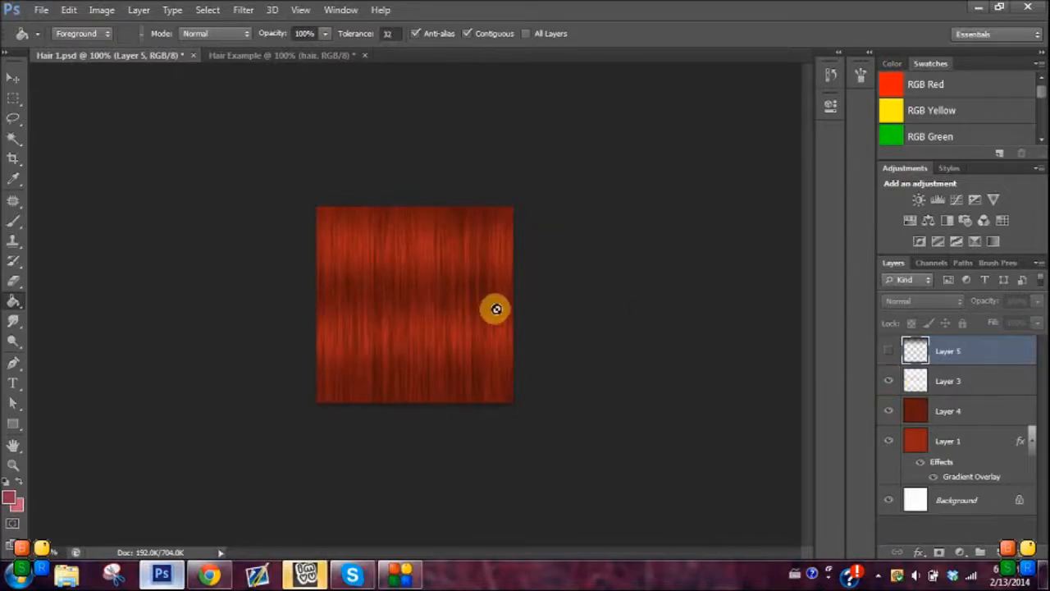
left_click(304, 58)
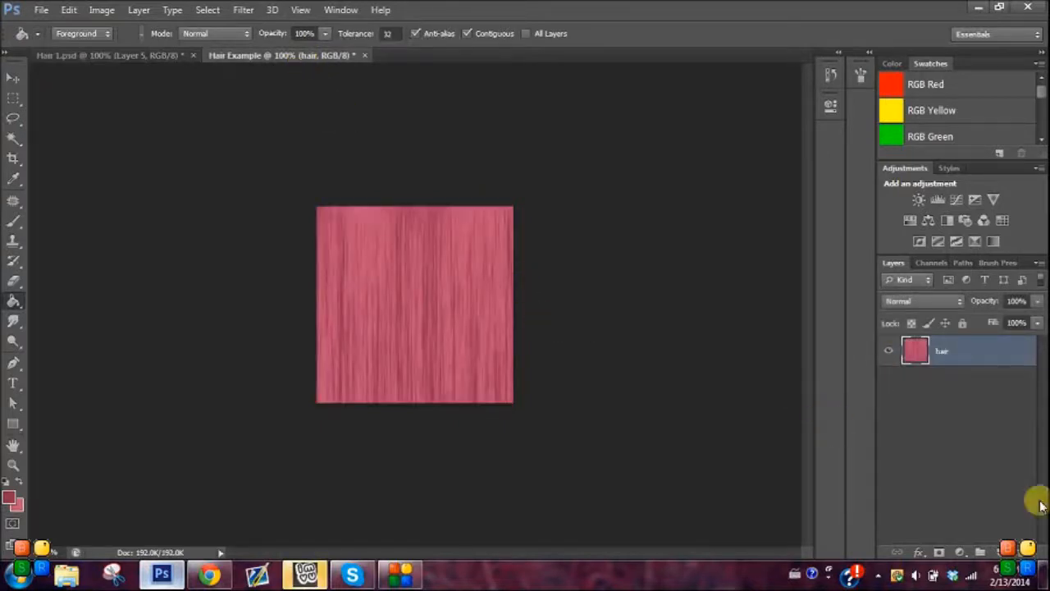
- Add a new layer above hair and paint two horizontal white (#ffffff) bands across its upper and lower parts with the size 25 brush
left_click(1001, 551)
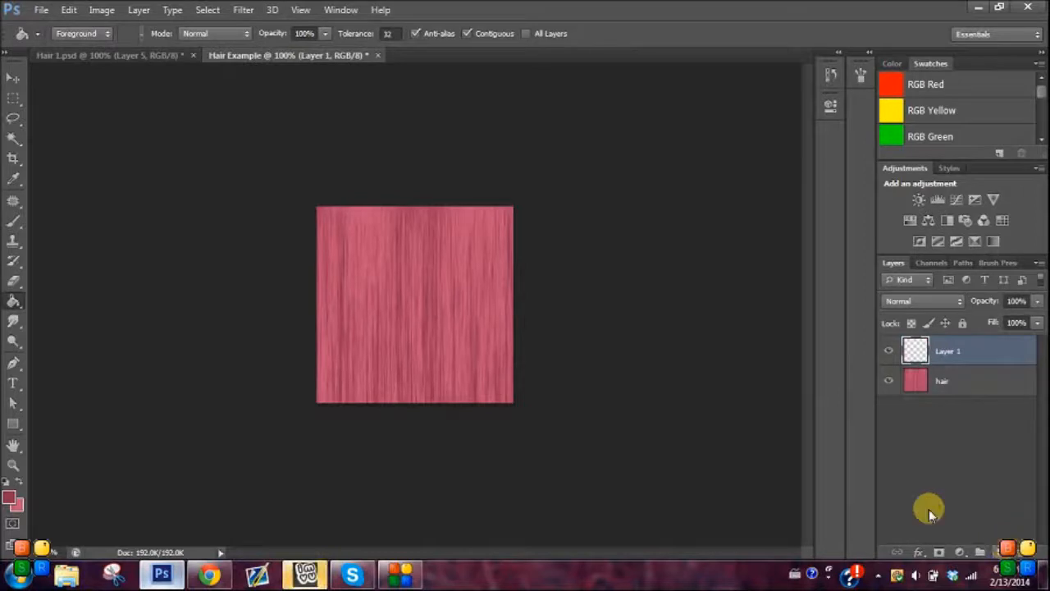
left_click(20, 221)
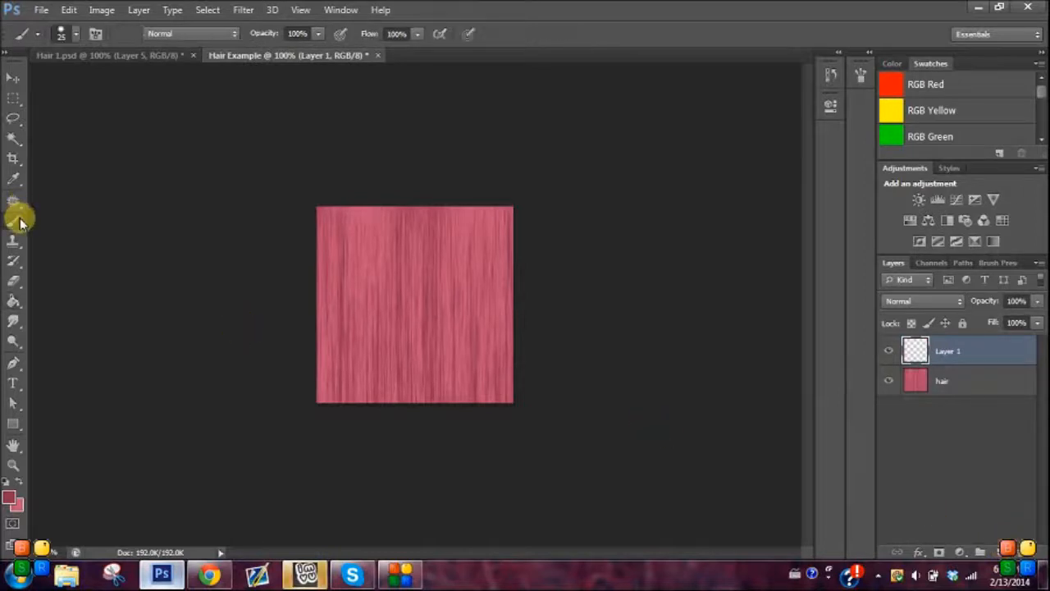
left_click(12, 499)
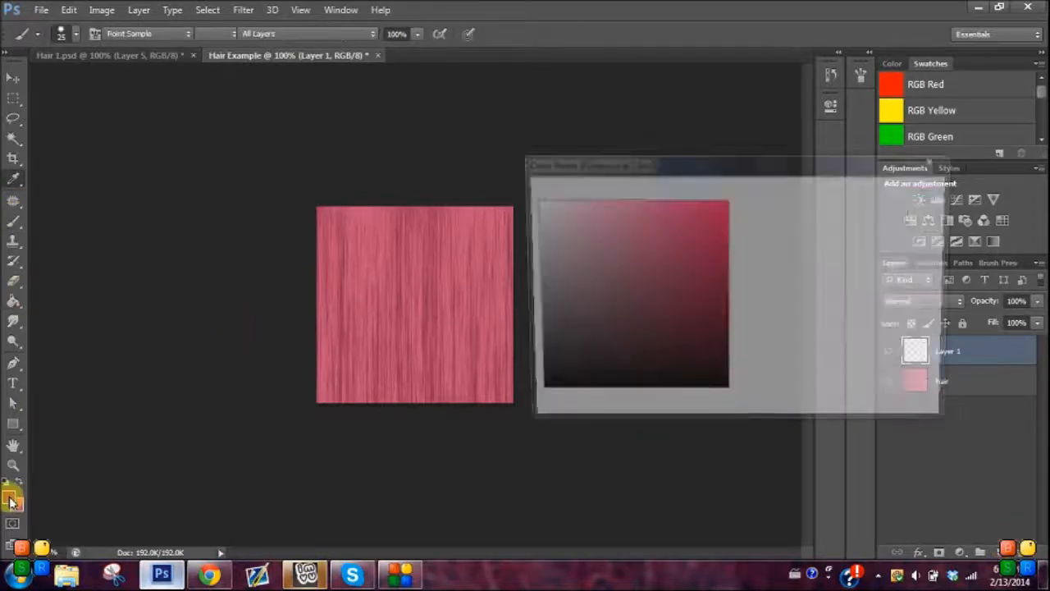
left_click(500, 191)
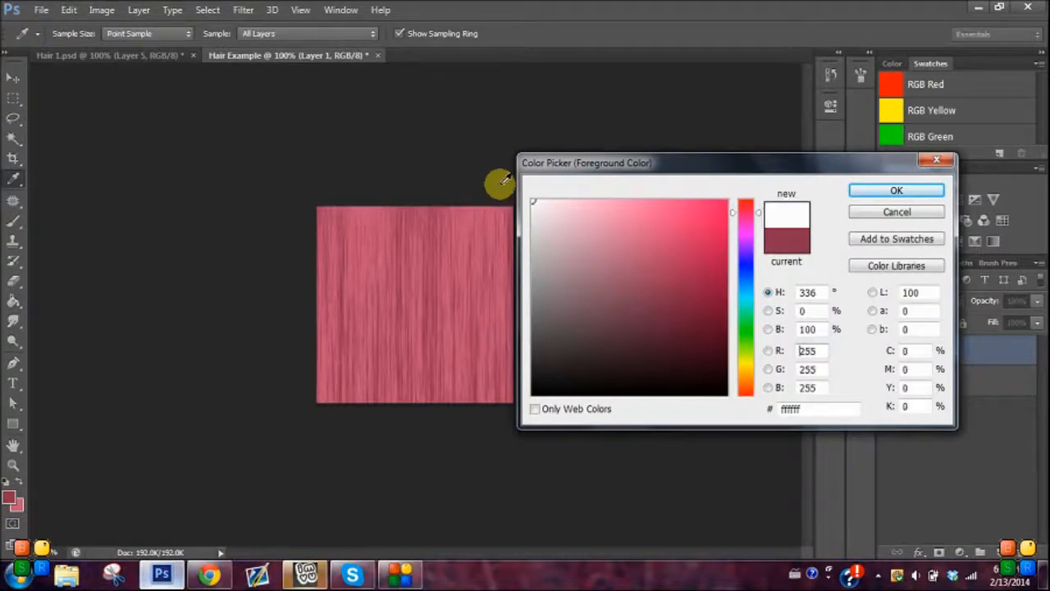
left_click(860, 190)
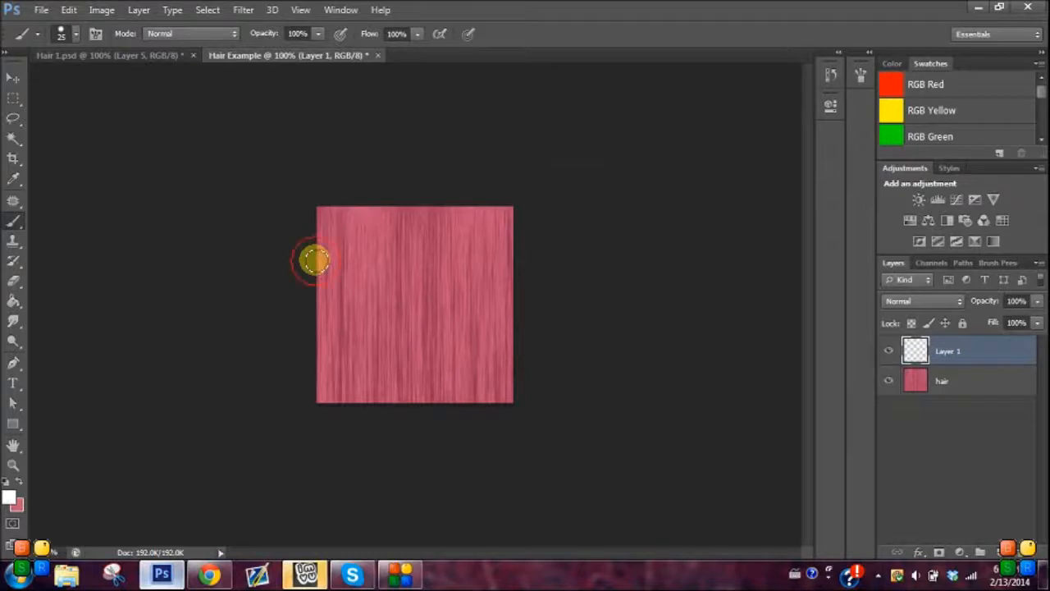
left_click_drag(314, 260, 557, 288)
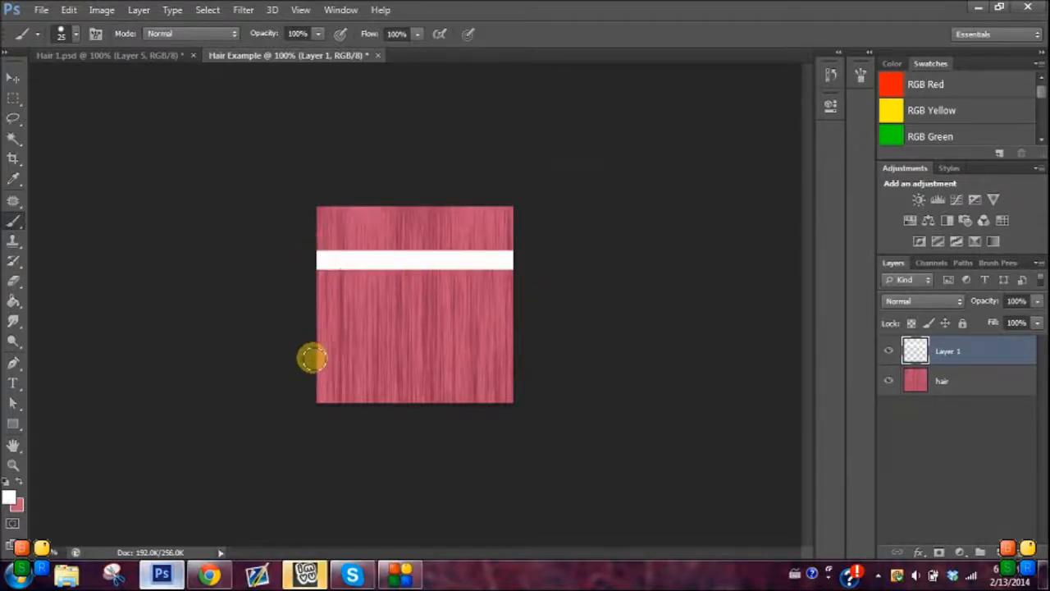
left_click_drag(312, 357, 552, 356)
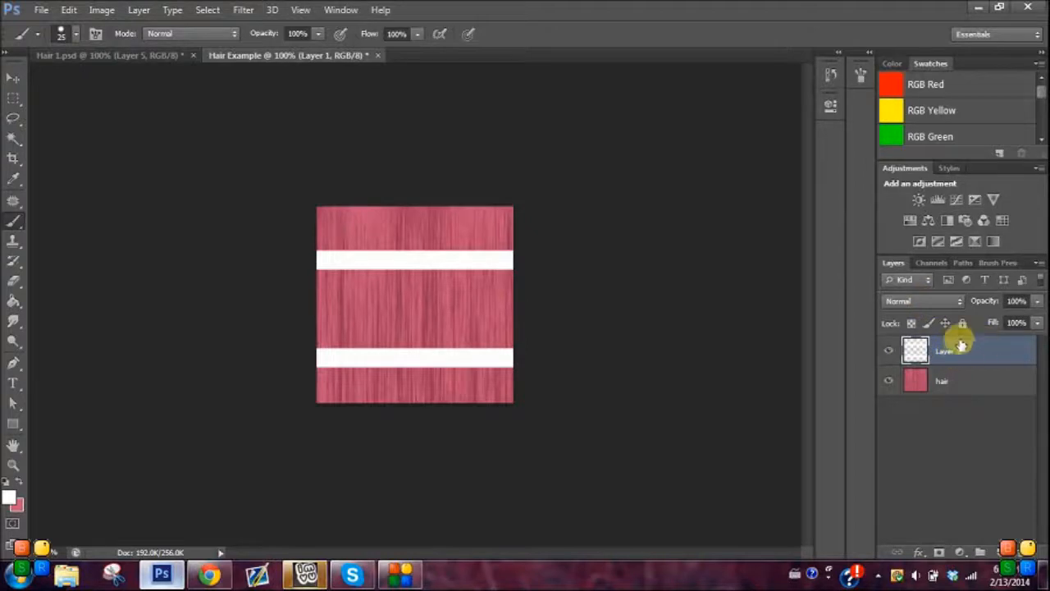
- Set the blend mode of the white-band layer to Overlay, comparing it once with Normal
left_click(937, 301)
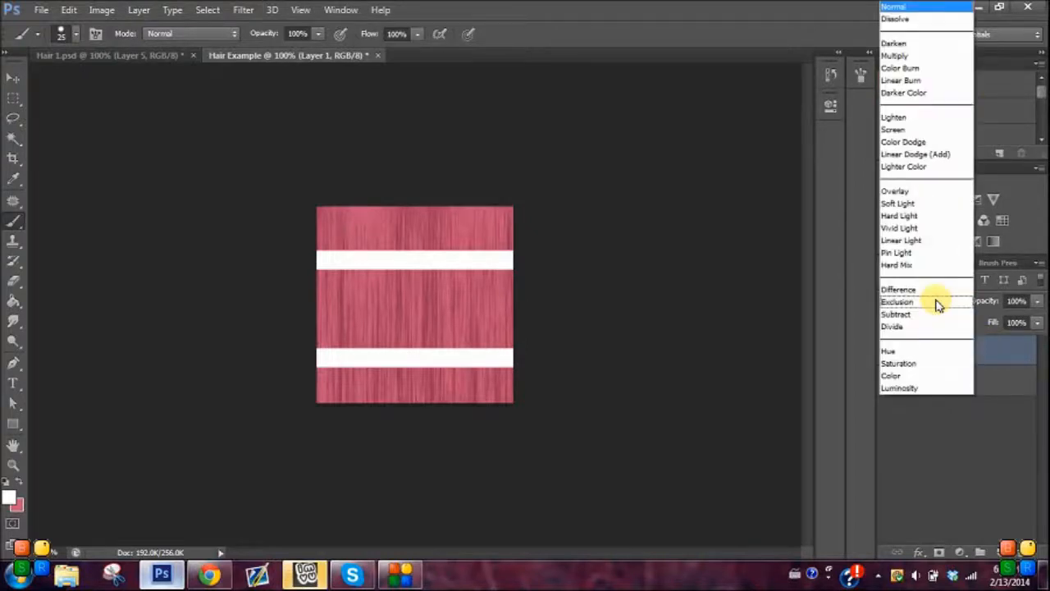
left_click(924, 193)
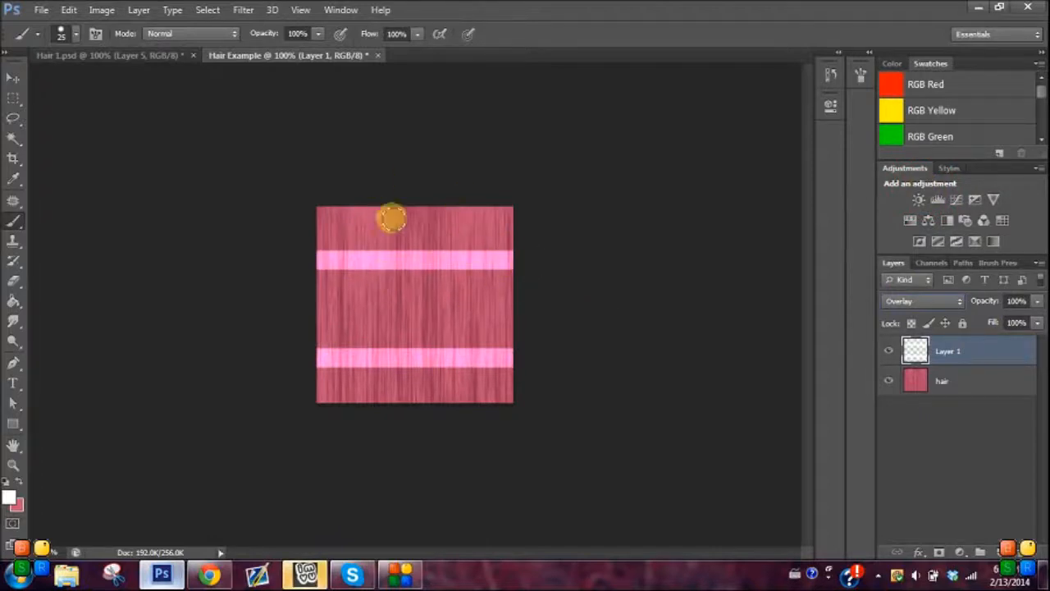
left_click(902, 300)
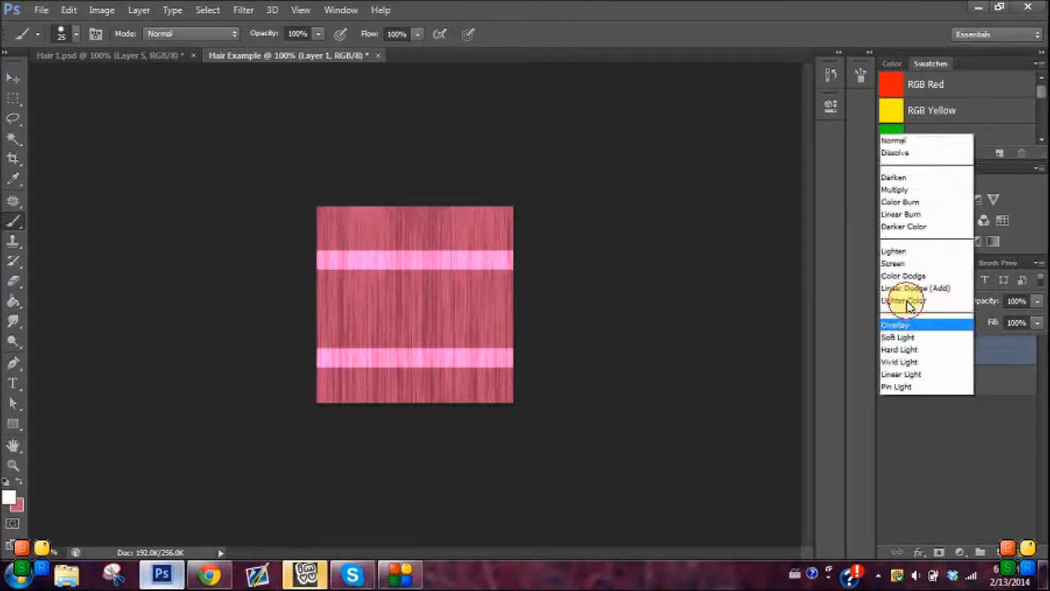
left_click(897, 9)
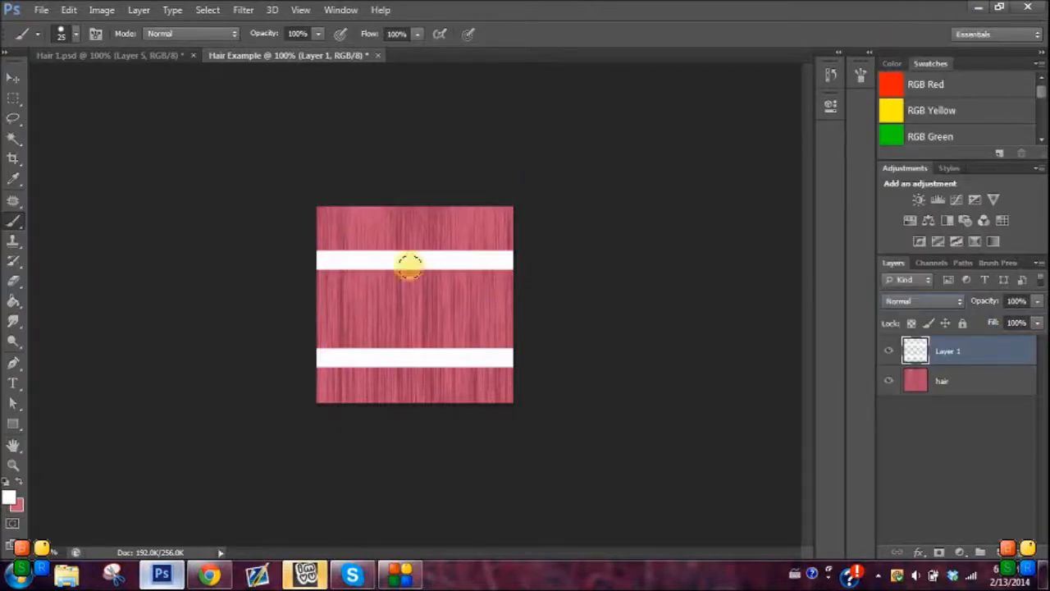
left_click(920, 303)
left_click(912, 189)
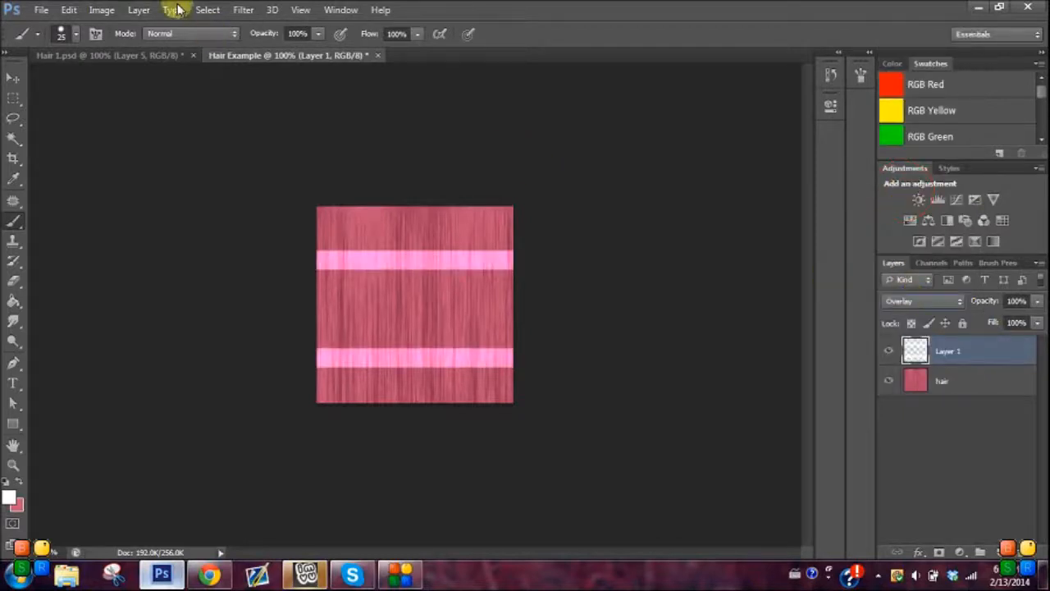
- Apply a Gaussian Blur with a 16.4-pixel radius to the highlight bands on Layer 1 and move them slightly down
left_click(233, 9)
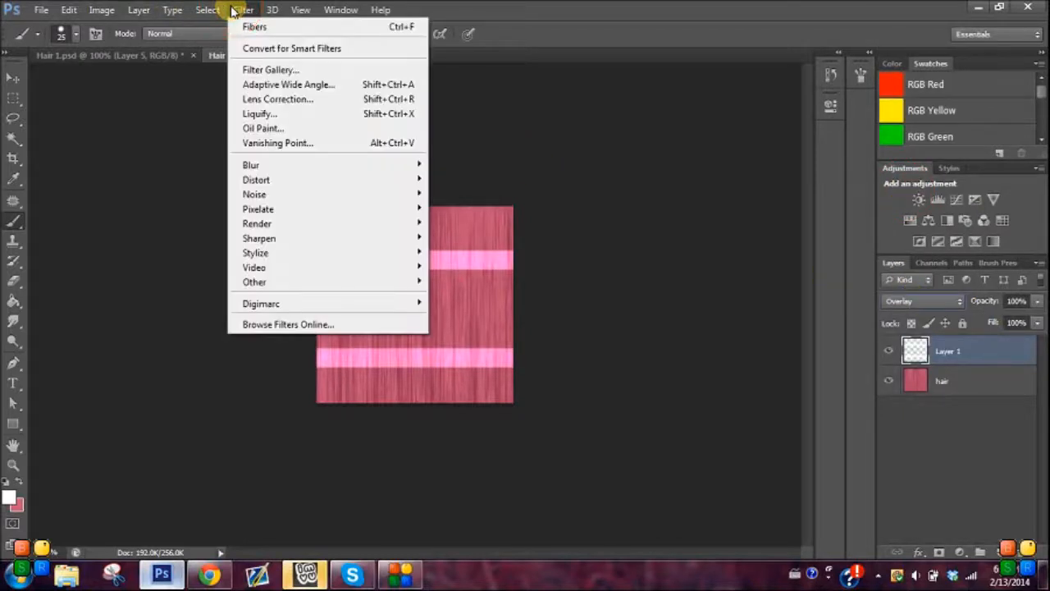
mouse_move(290, 165)
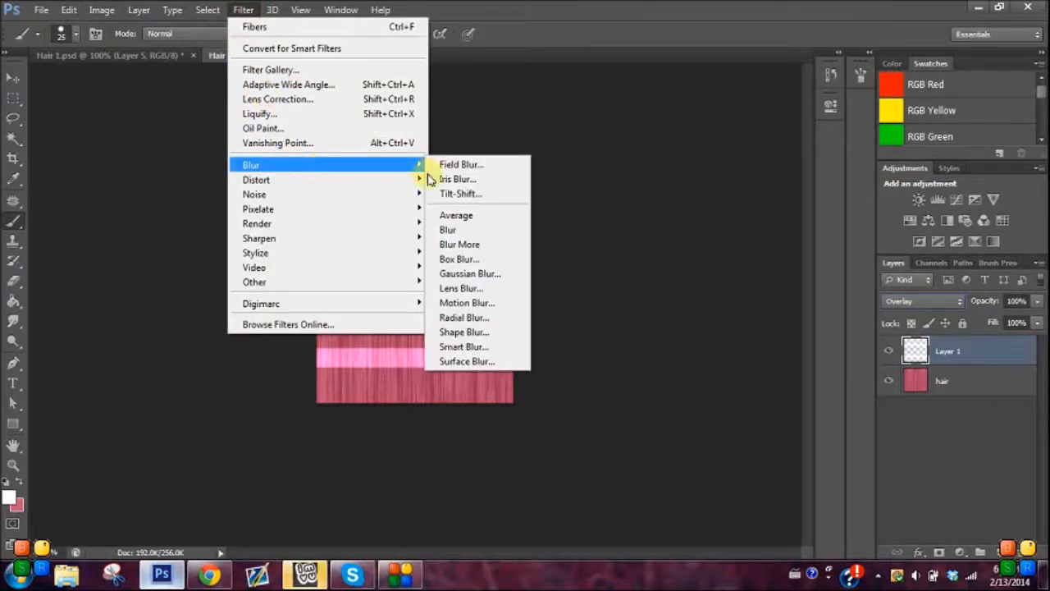
left_click(488, 277)
left_click_drag(678, 360, 666, 364)
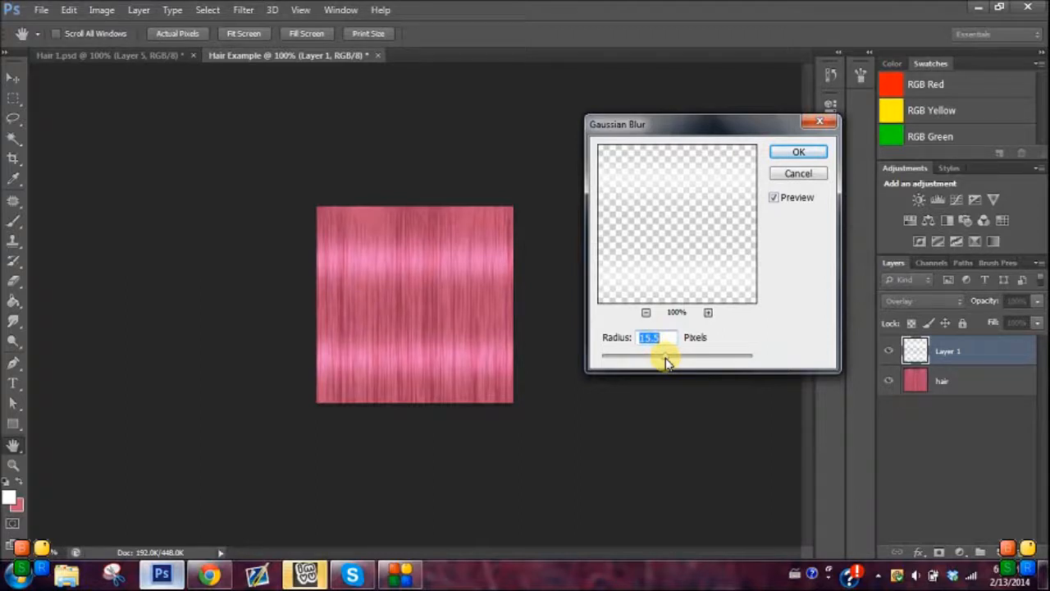
type("16.4")
left_click(812, 155)
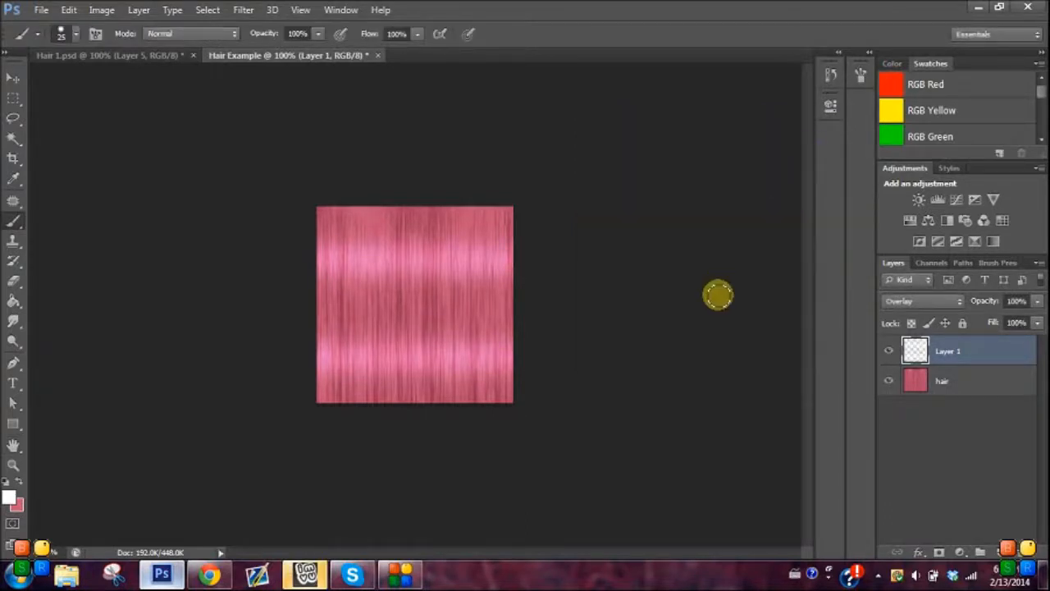
left_click(13, 77)
left_click_drag(402, 271, 412, 286)
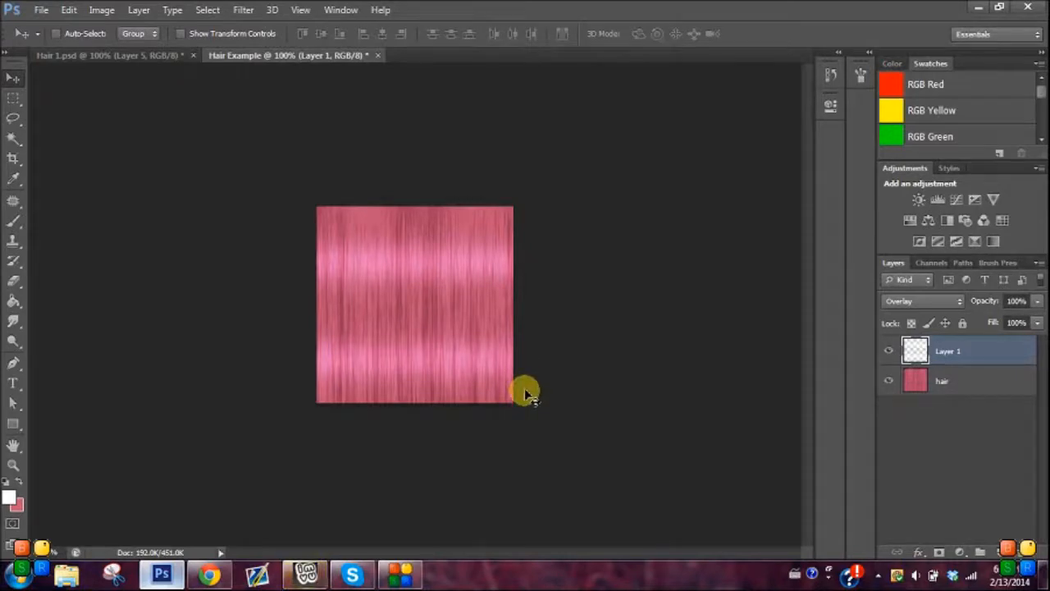
- Switch to the IMVU editor, examine the highlights on the avatar's red hair up close, and return to Photoshop
left_click(315, 568)
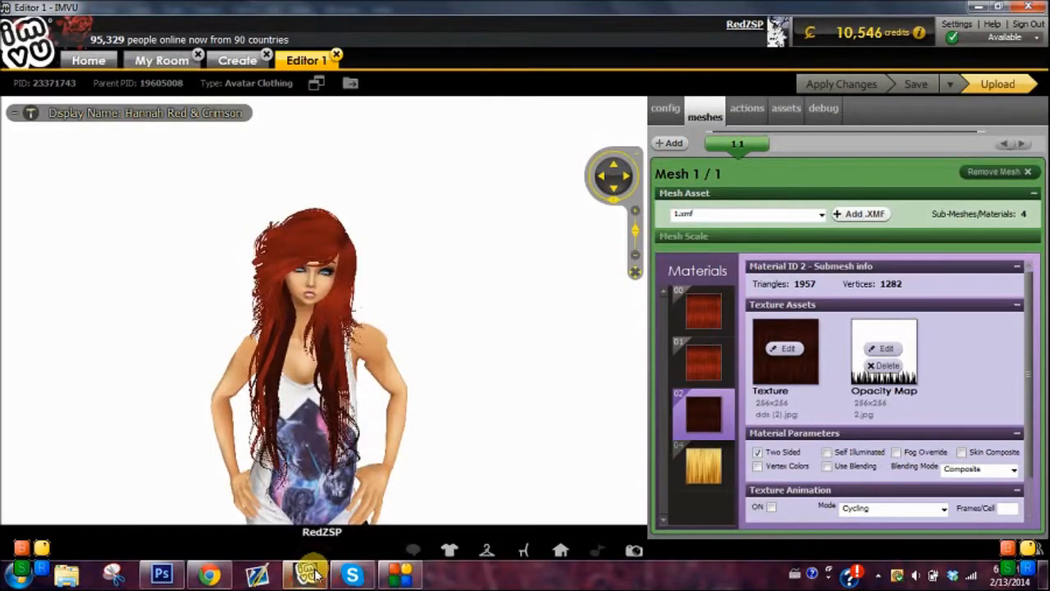
left_click_drag(502, 363, 430, 350)
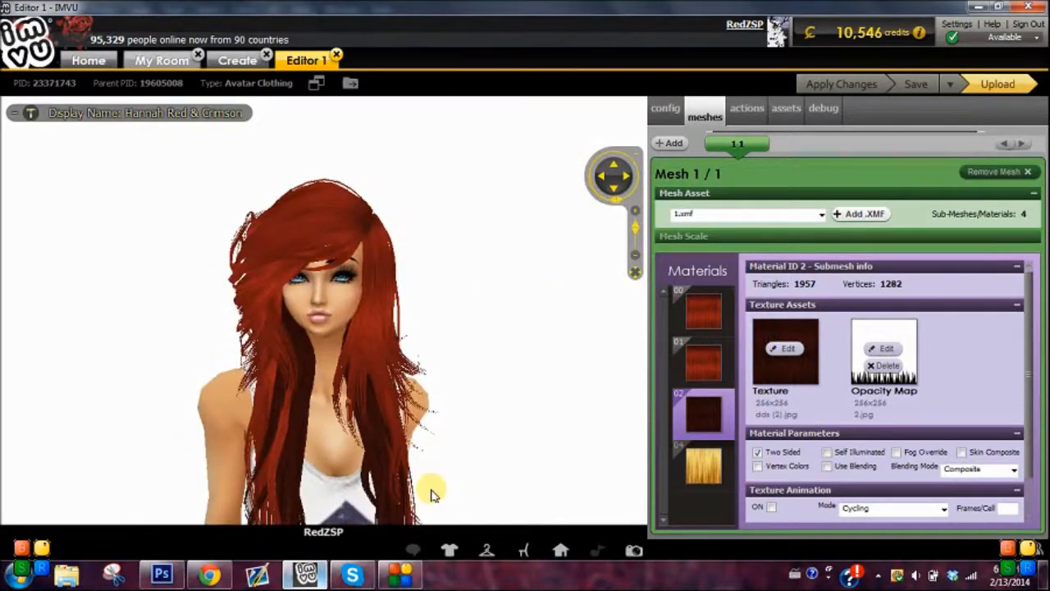
left_click(162, 574)
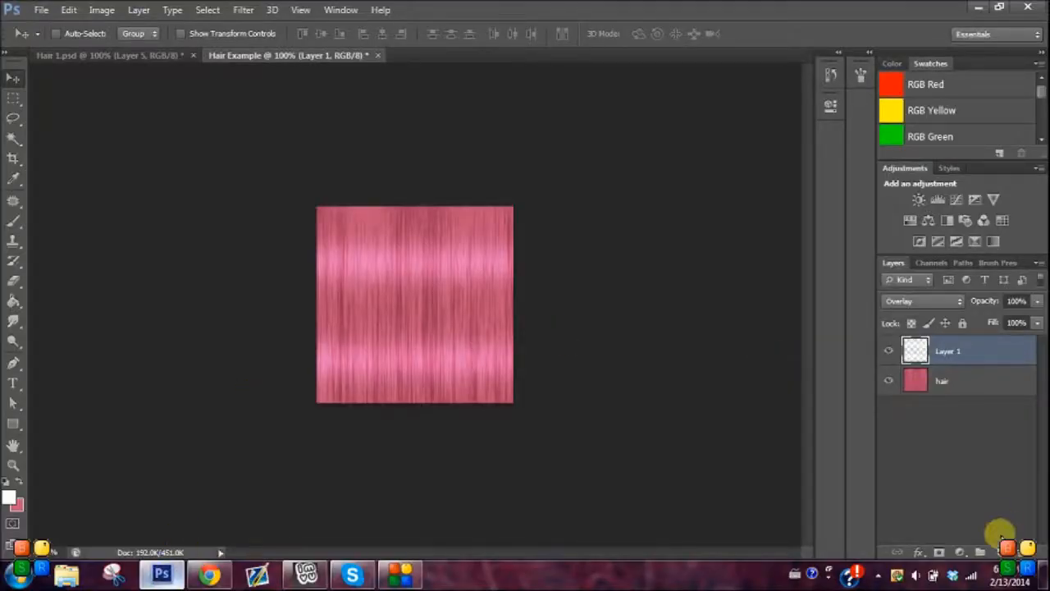
- Add a new layer above Layer 1 and paint a black (#000000) band along the texture's upper edge with the size 25 brush
left_click(999, 551)
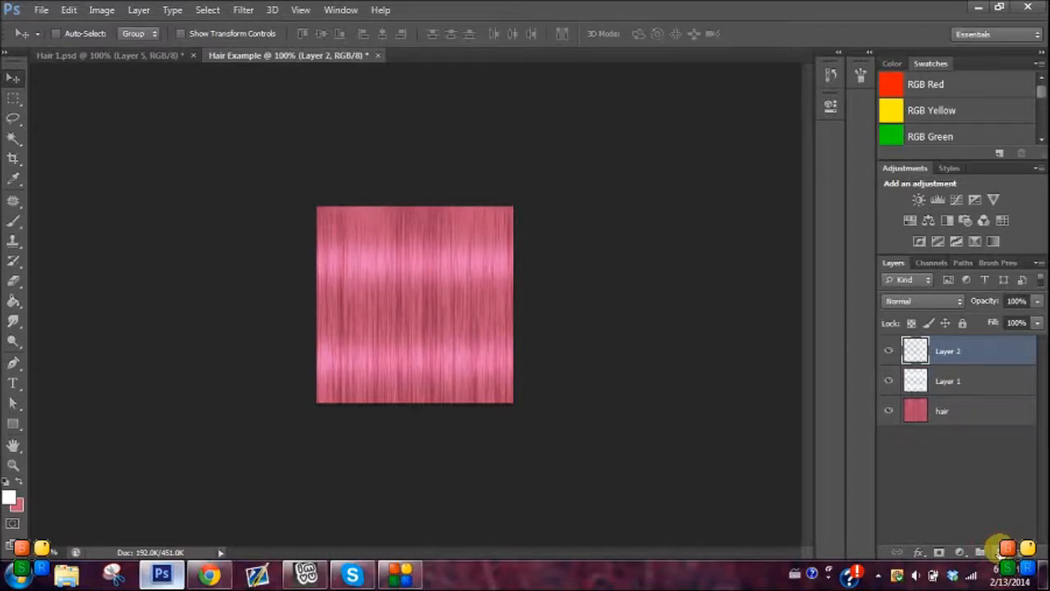
left_click(13, 498)
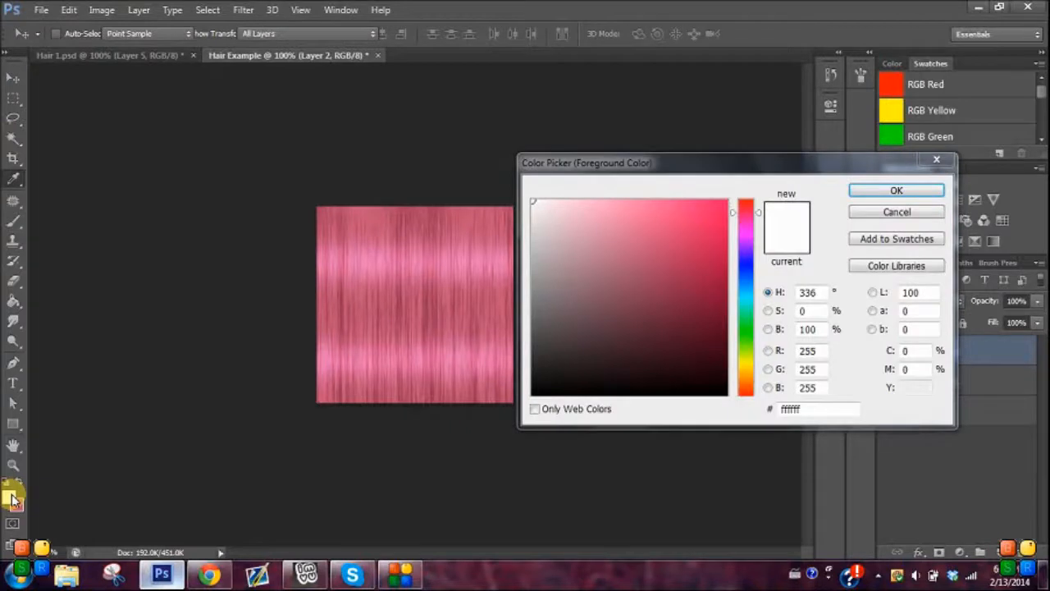
left_click_drag(671, 301, 726, 401)
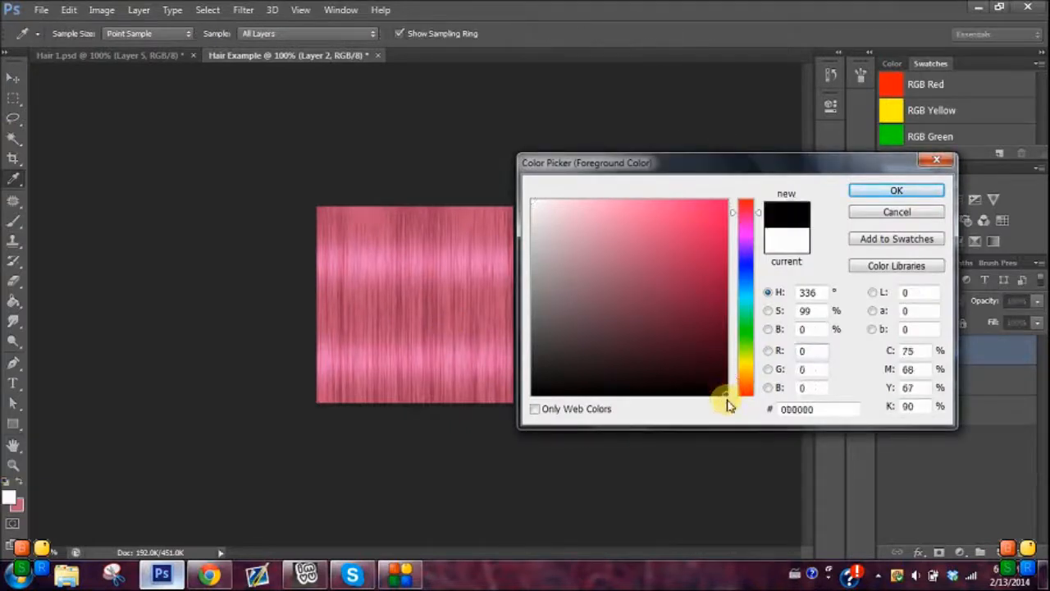
left_click(894, 189)
key("v")
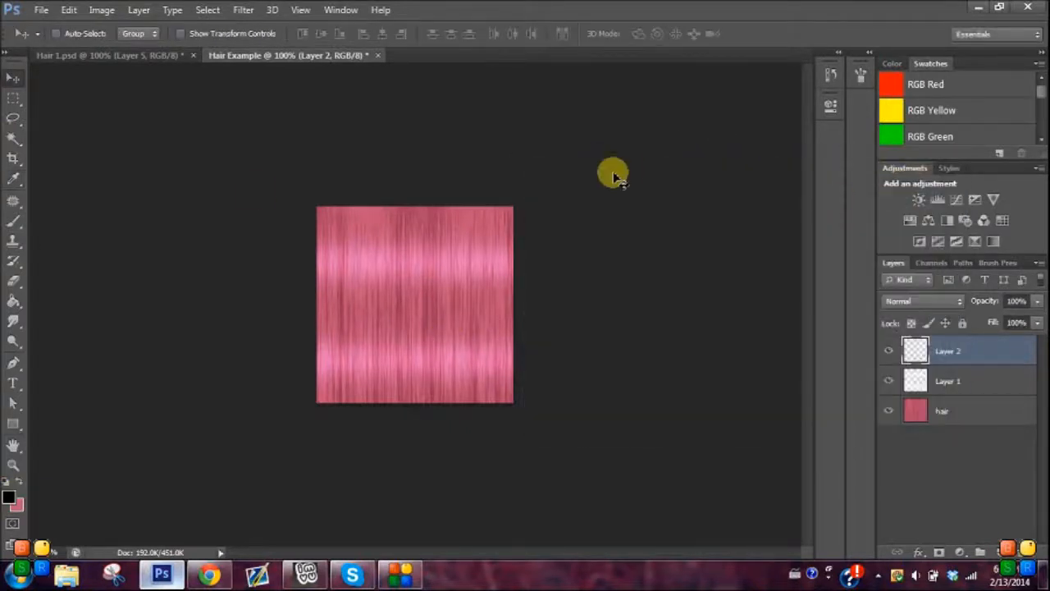
left_click(18, 223)
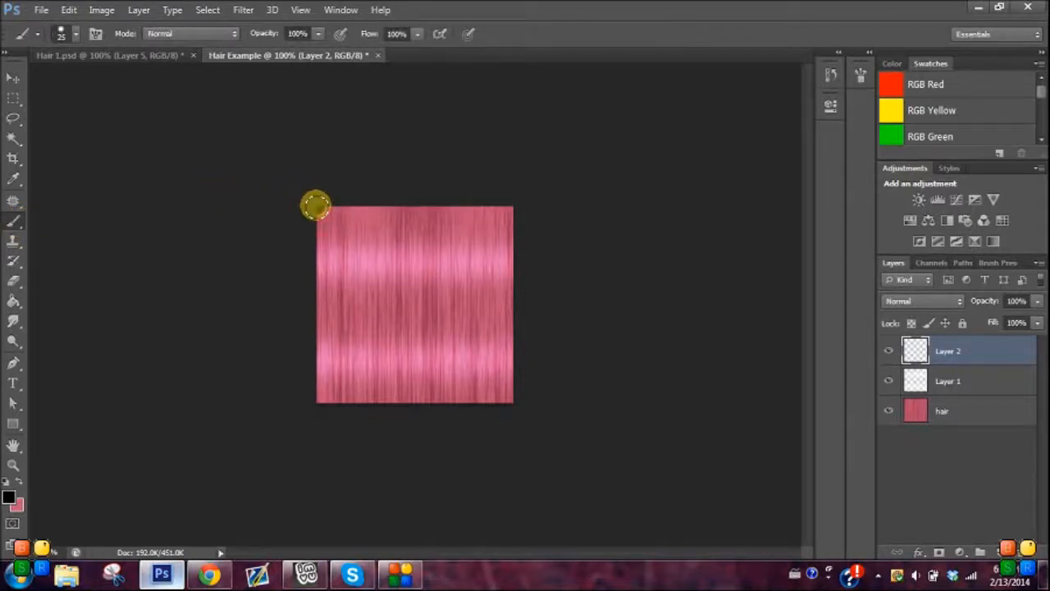
left_click_drag(316, 206, 538, 211)
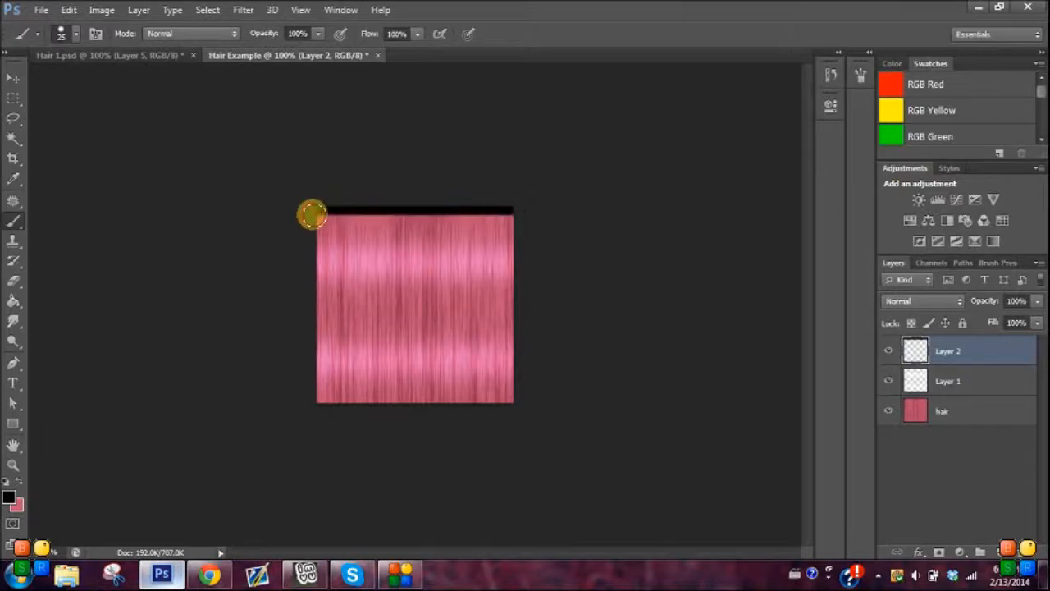
left_click_drag(312, 216, 537, 220)
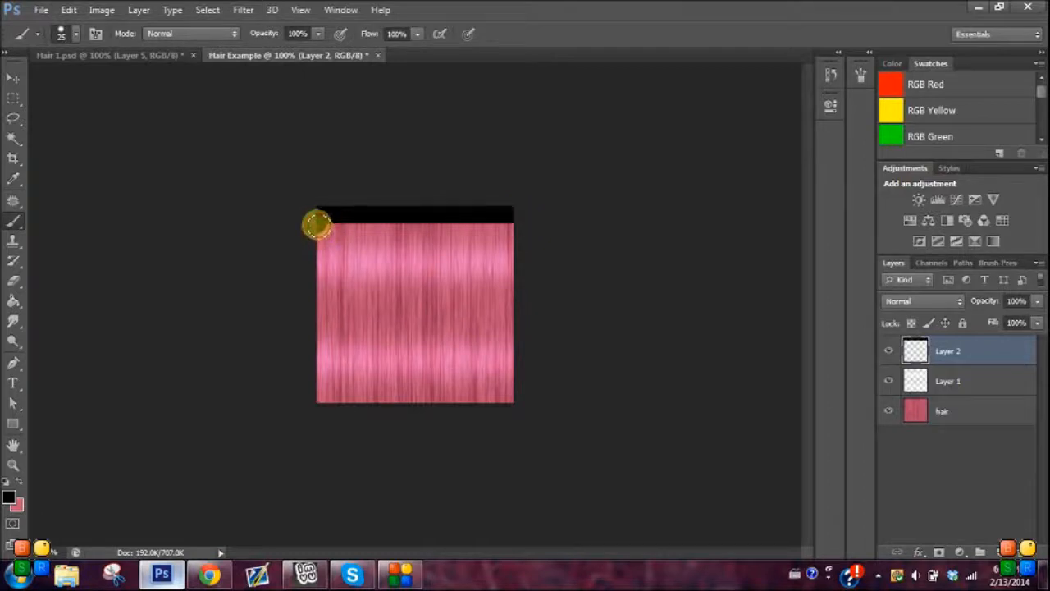
mouse_move(334, 225)
left_mouse_down()
mouse_move(371, 217)
mouse_move(571, 242)
left_mouse_up()
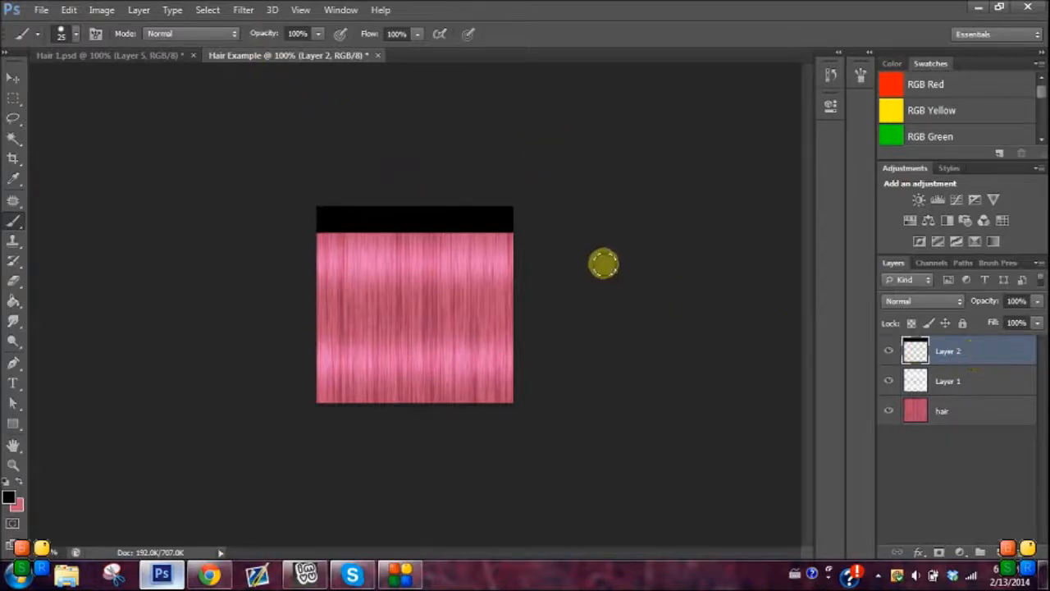
- Apply a Gaussian Blur with a 25.4-pixel radius to the black band on Layer 2, and deselect the layer
left_click(244, 11)
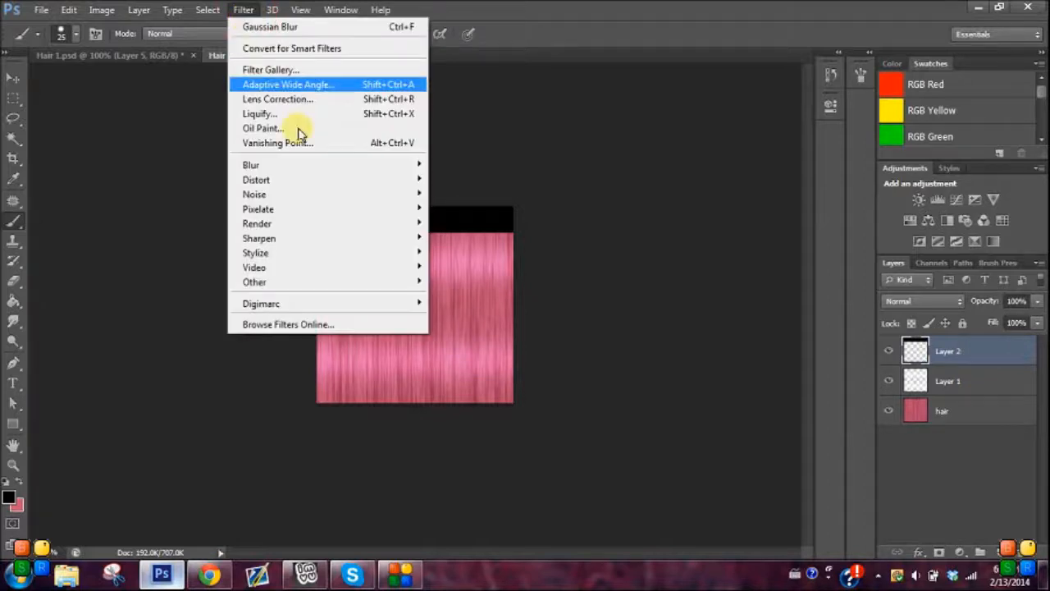
mouse_move(320, 166)
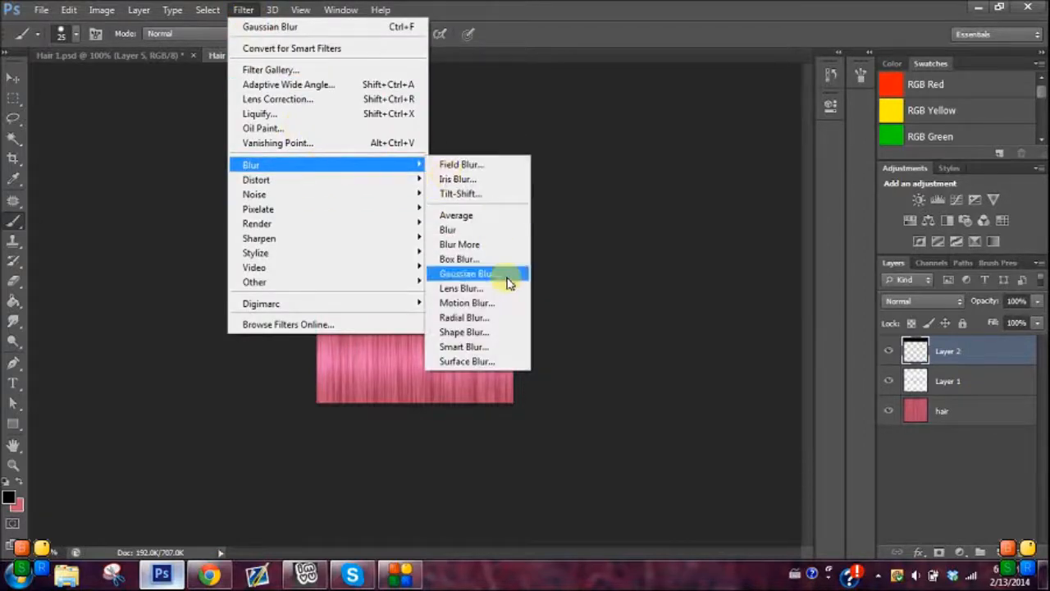
left_click(504, 275)
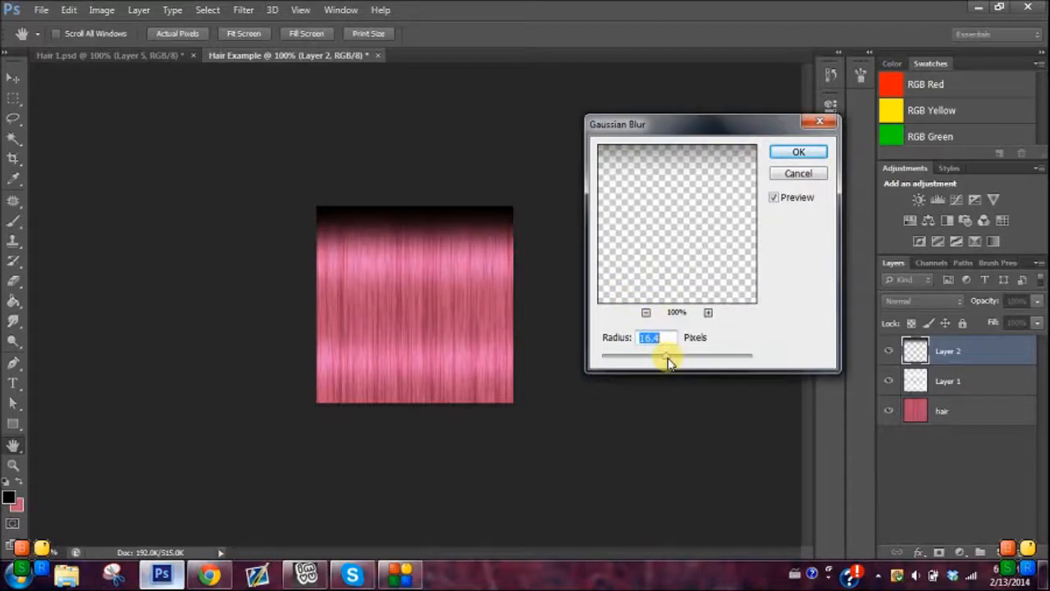
left_click_drag(666, 359, 668, 364)
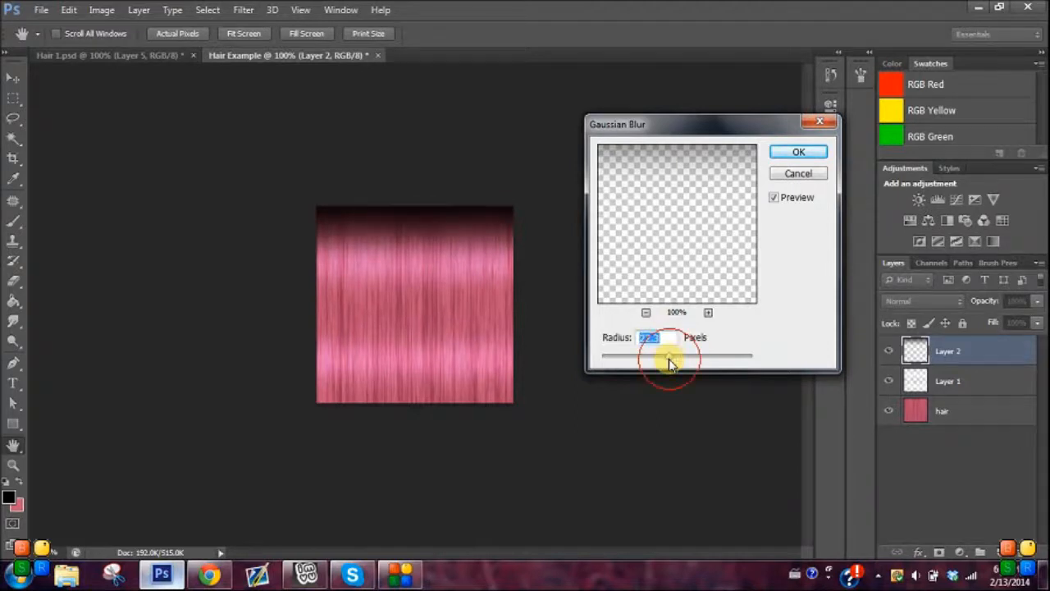
left_click_drag(669, 362, 668, 362)
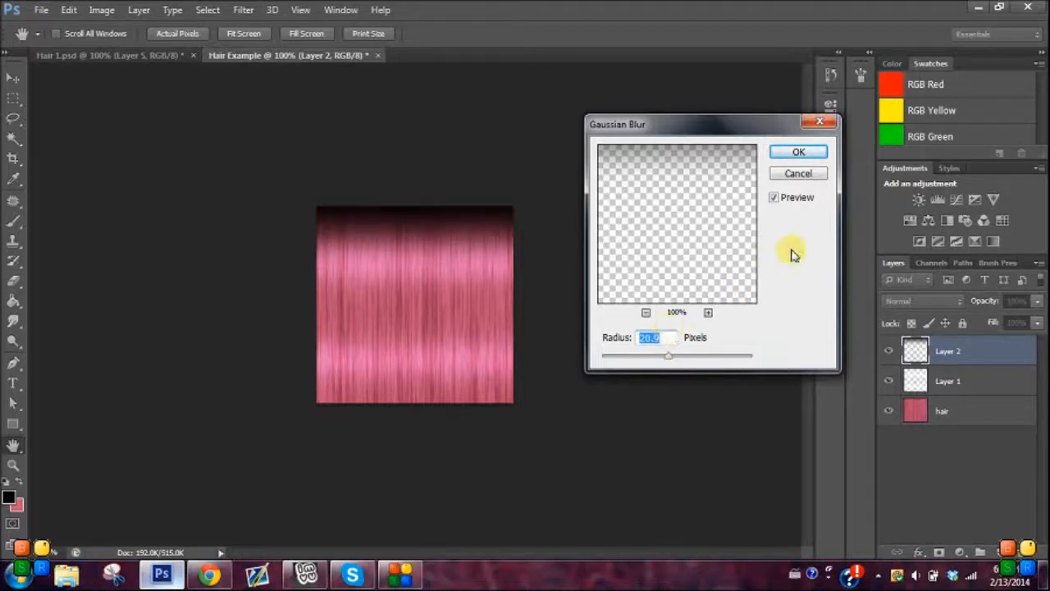
left_click_drag(669, 362, 672, 362)
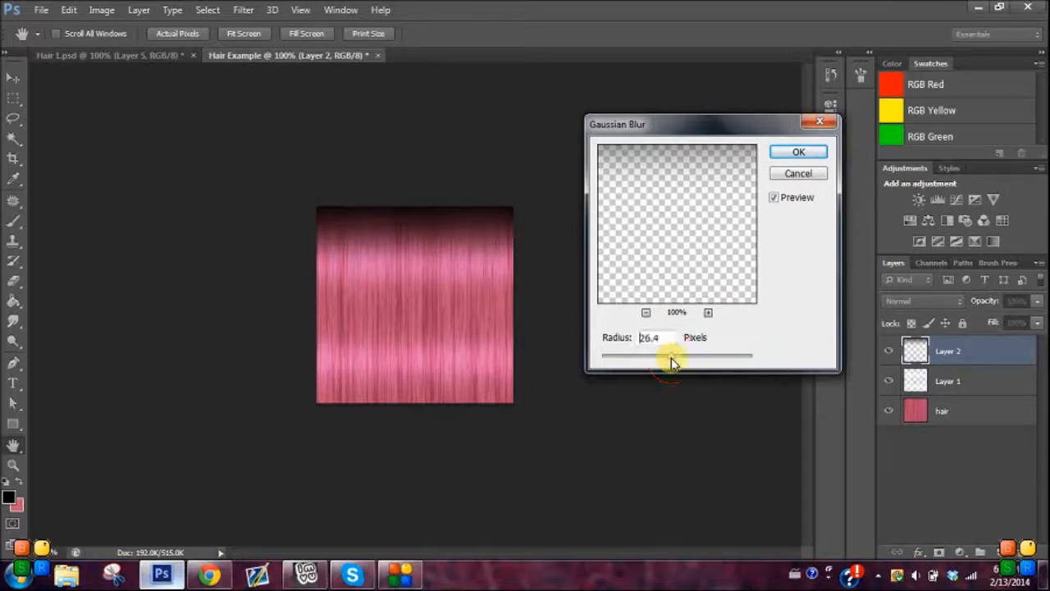
double_click(649, 343)
left_click_drag(648, 343, 746, 346)
left_click(808, 152)
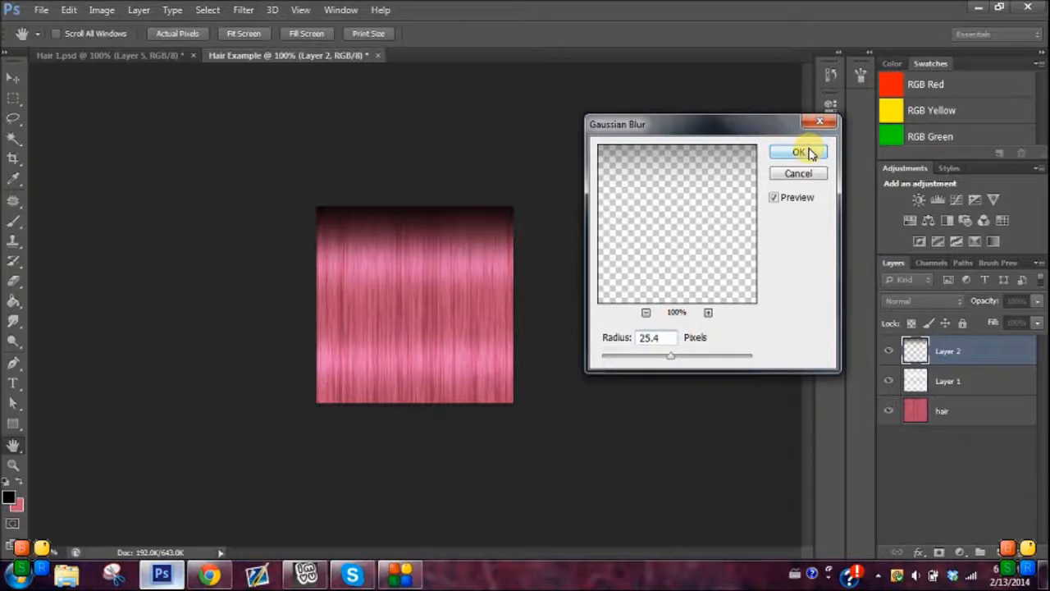
left_click(928, 451)
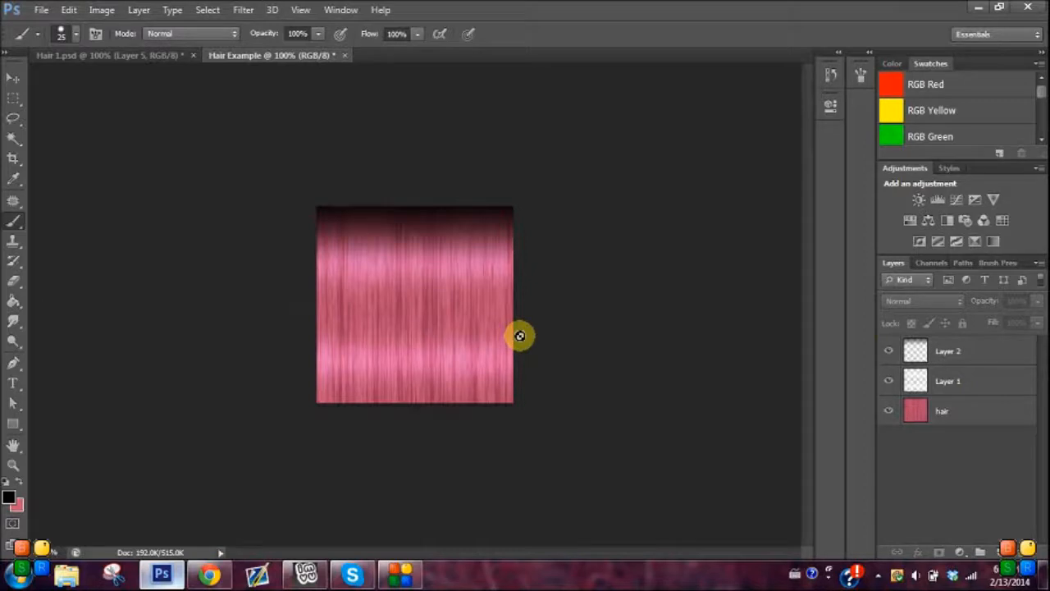
- Save the layered document as Hair Example.psd in the imvu textures folder with Maximize Compatibility on
left_click(41, 10)
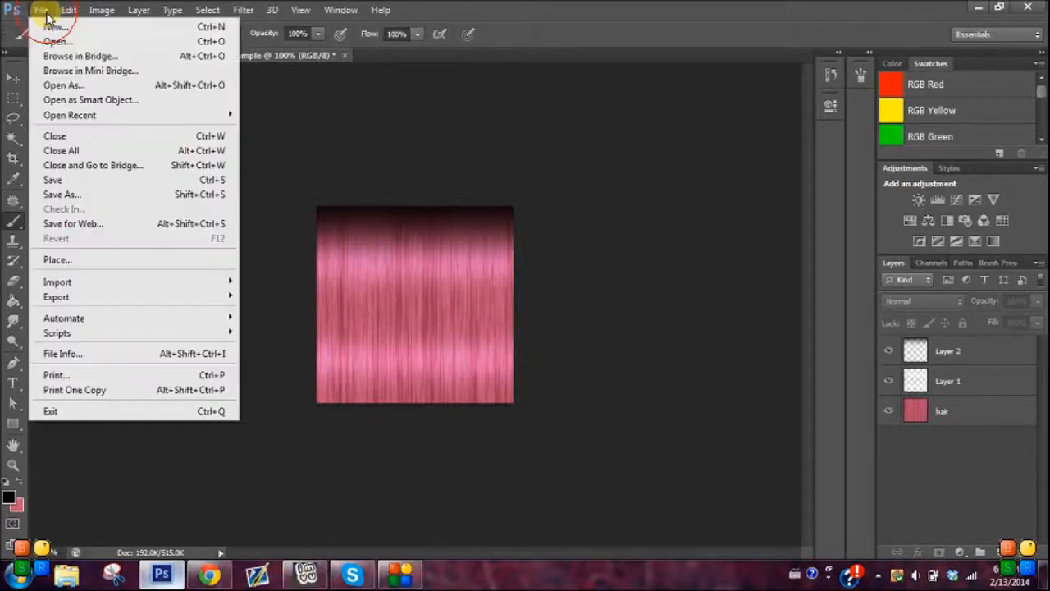
left_click(96, 195)
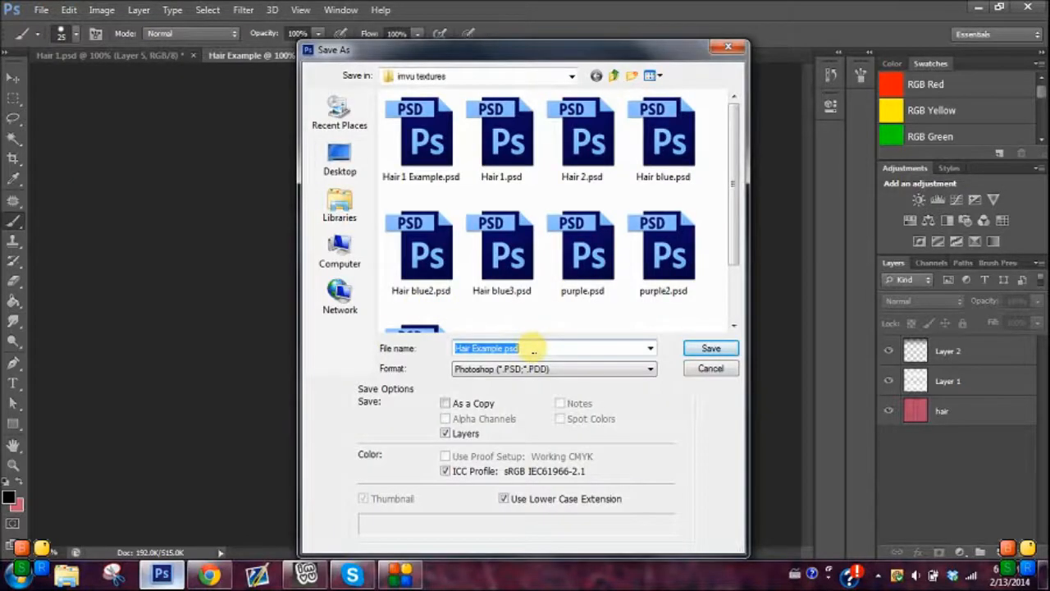
key("Return")
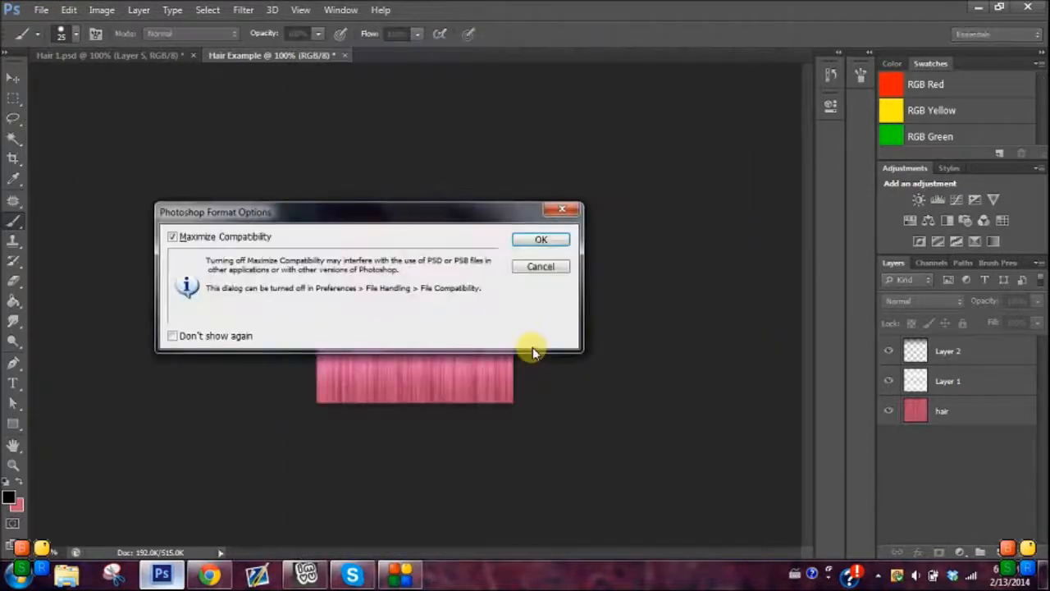
key("Return")
- Save a PNG copy of the texture as Hair Example.png in the imvu textures folder with Smallest / Slow compression and no interlacing
left_click(45, 11)
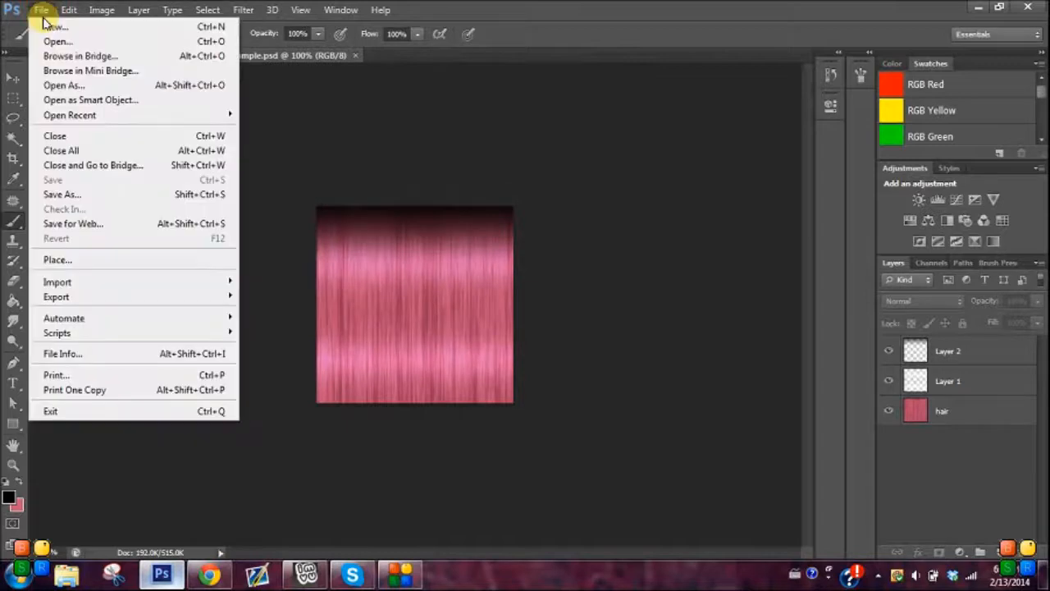
left_click(194, 223)
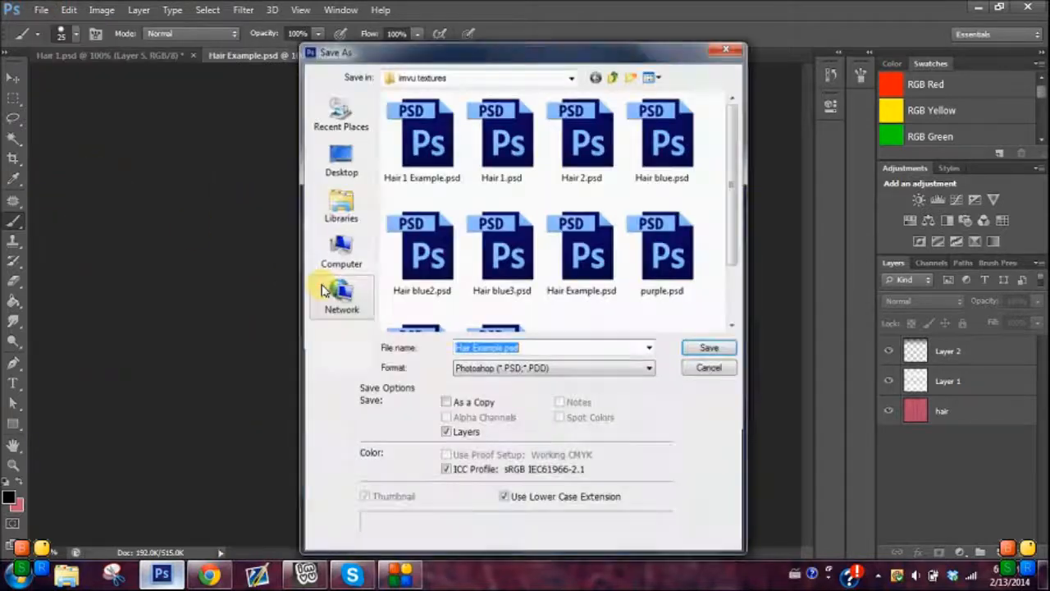
left_click(586, 370)
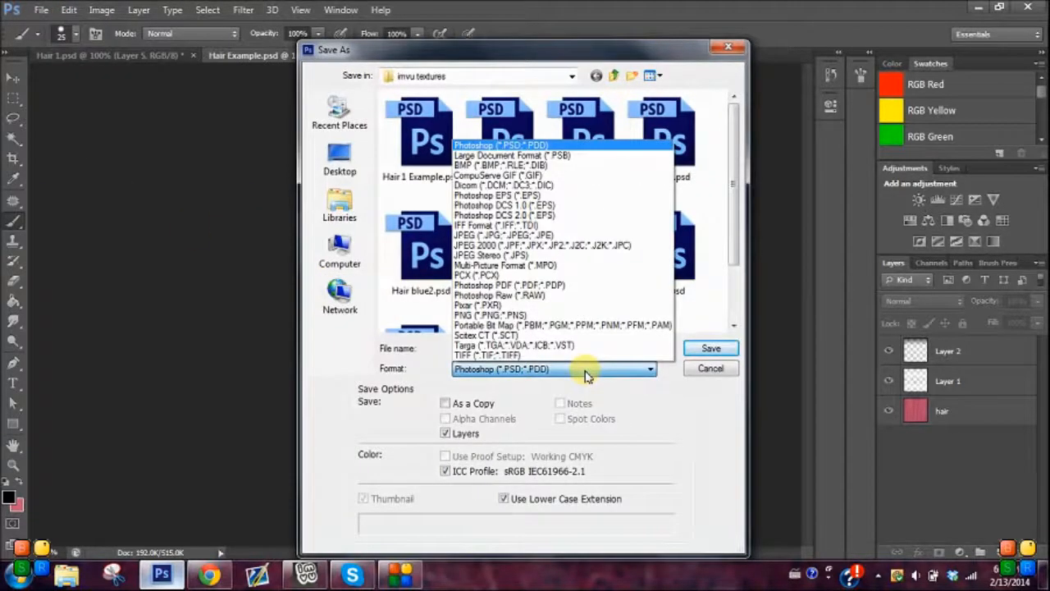
left_click(579, 316)
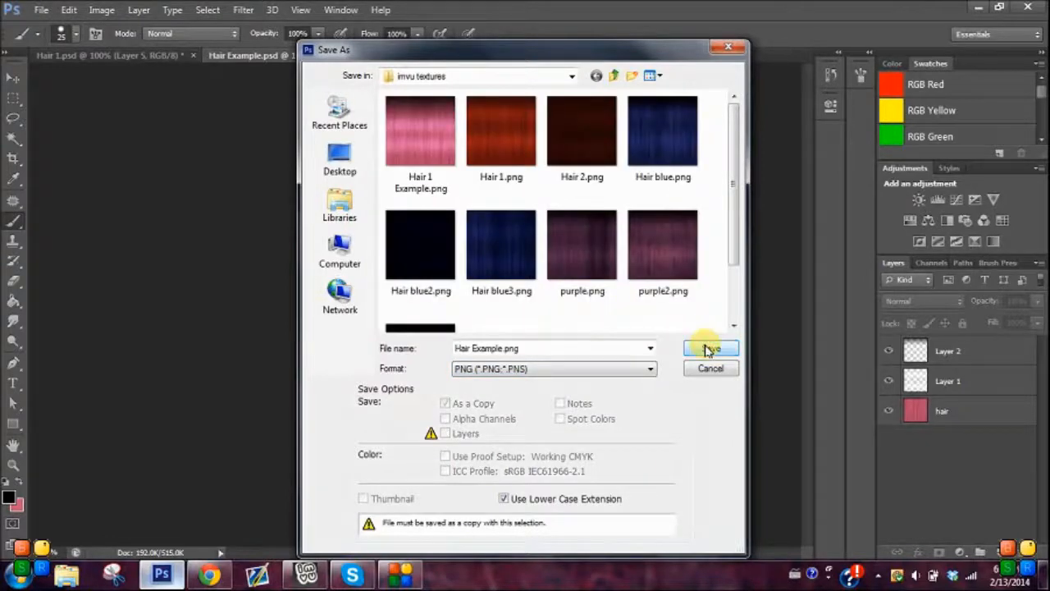
left_click(710, 350)
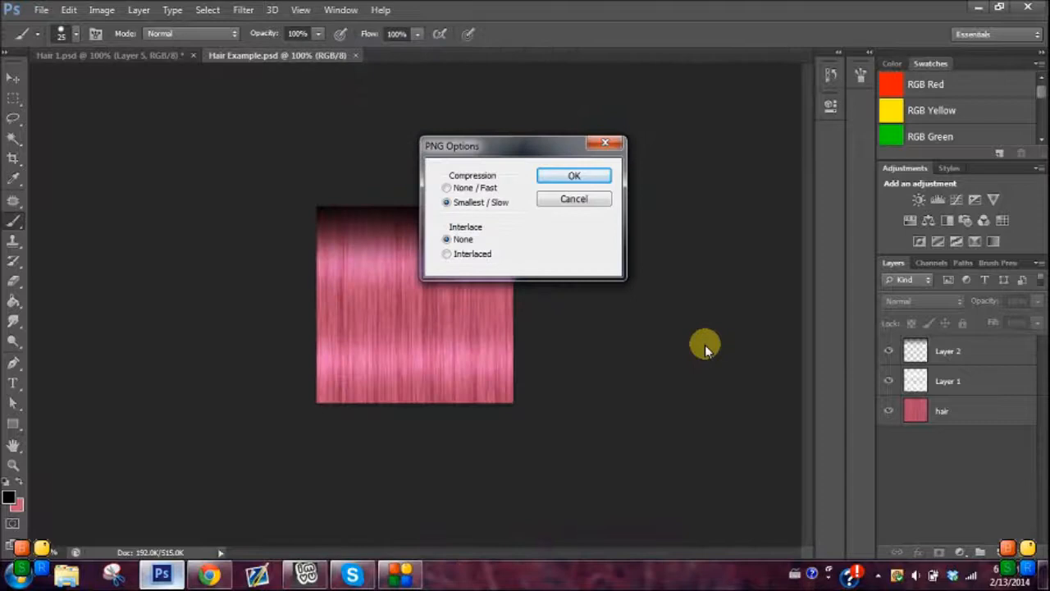
key("Return")
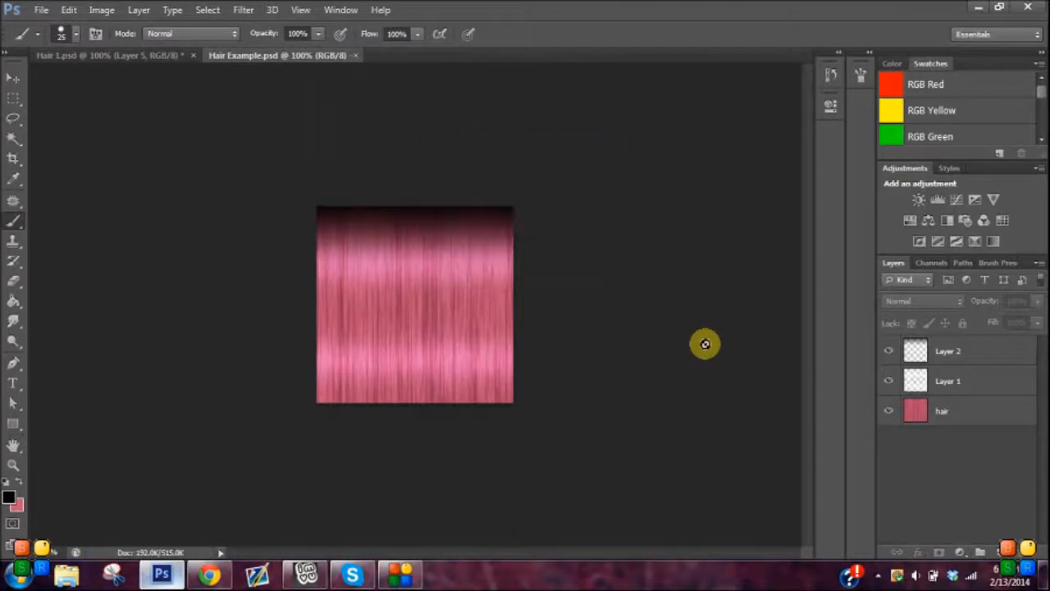
- Switch to the IMVU editor, replace the material 00 texture with Hair Example.png, and apply the changes to the avatar
left_click(305, 574)
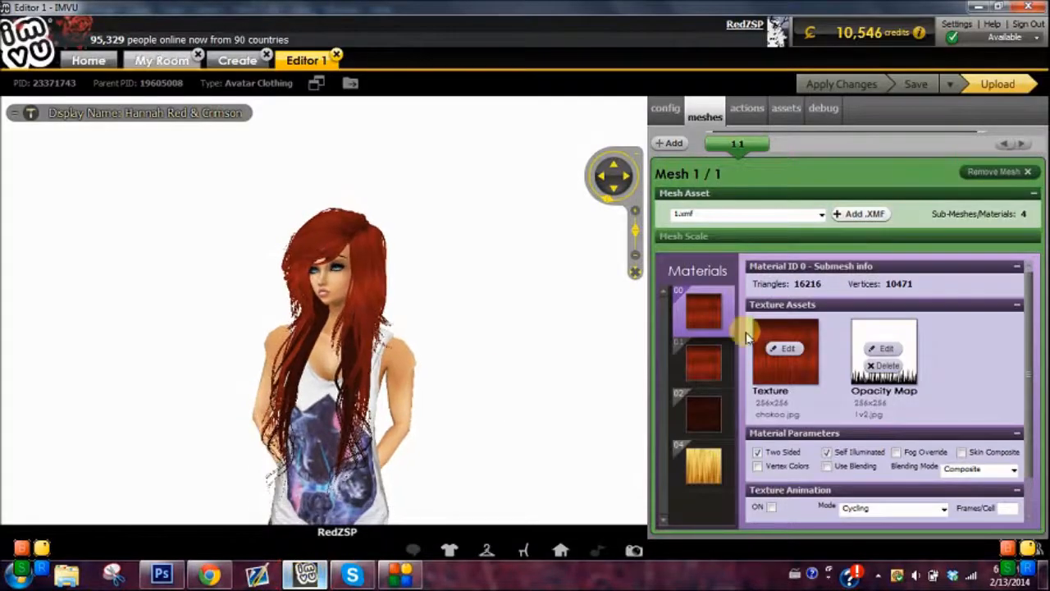
left_click(783, 350)
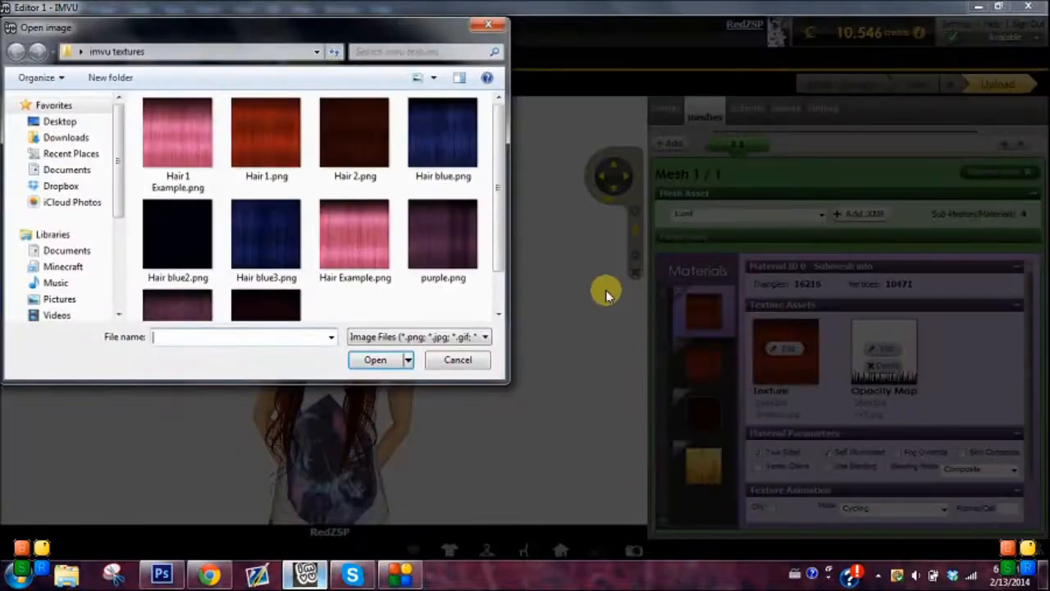
left_click(358, 228)
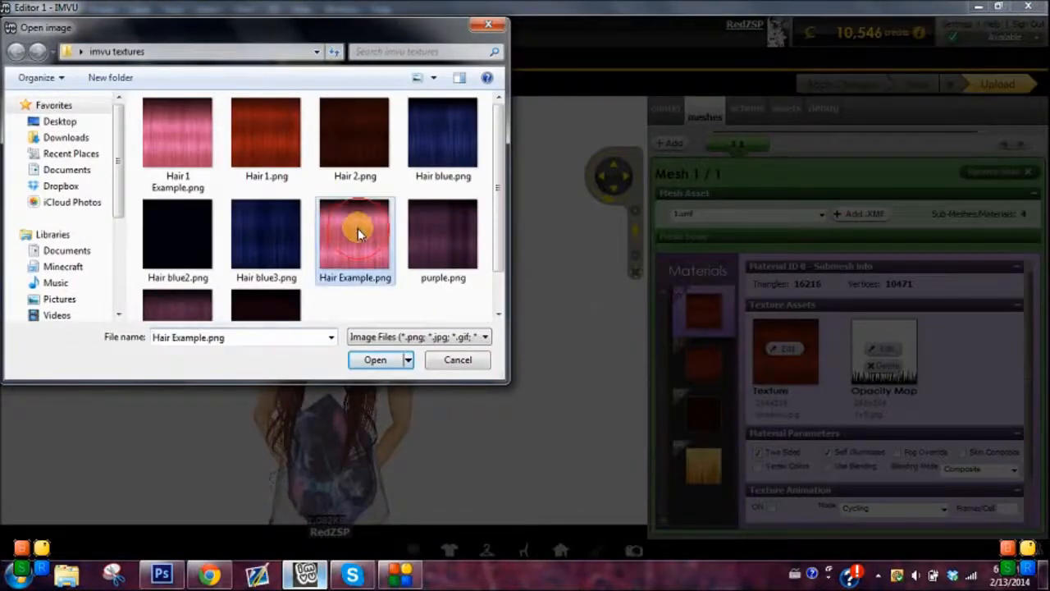
left_click(376, 360)
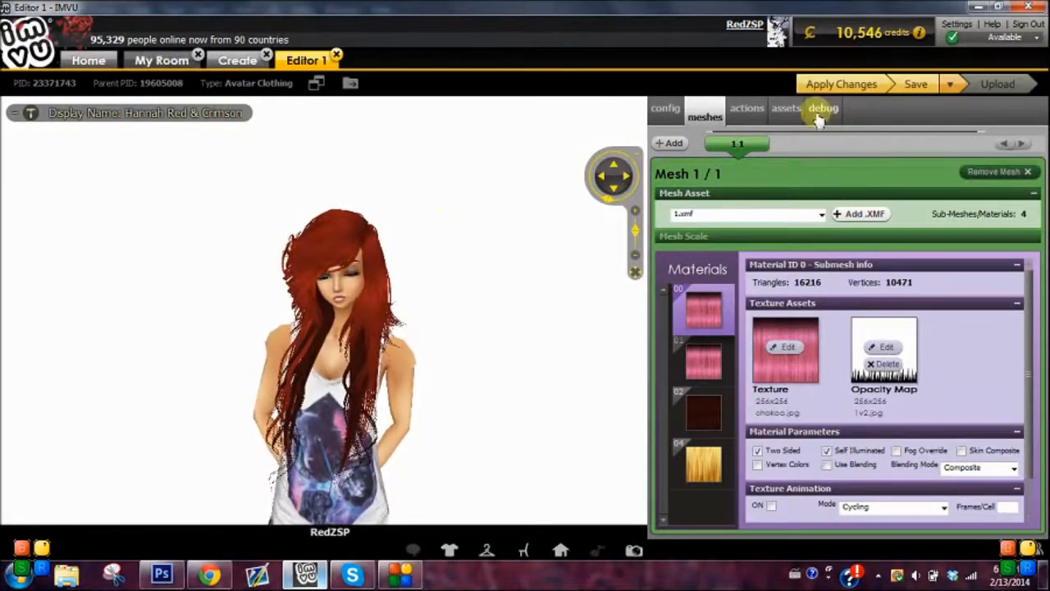
left_click(845, 88)
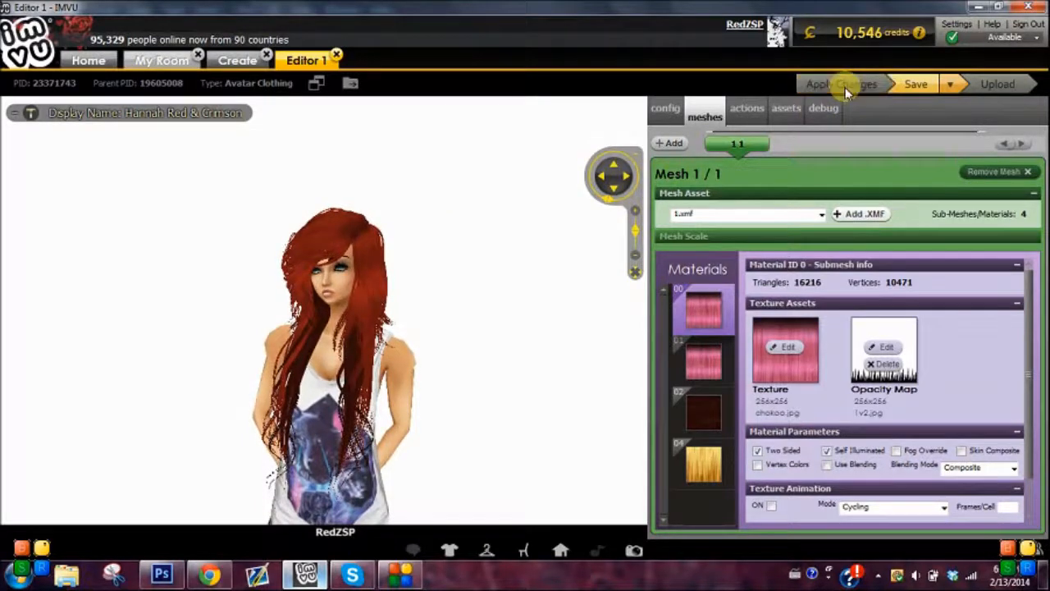
left_click_drag(520, 258, 578, 257)
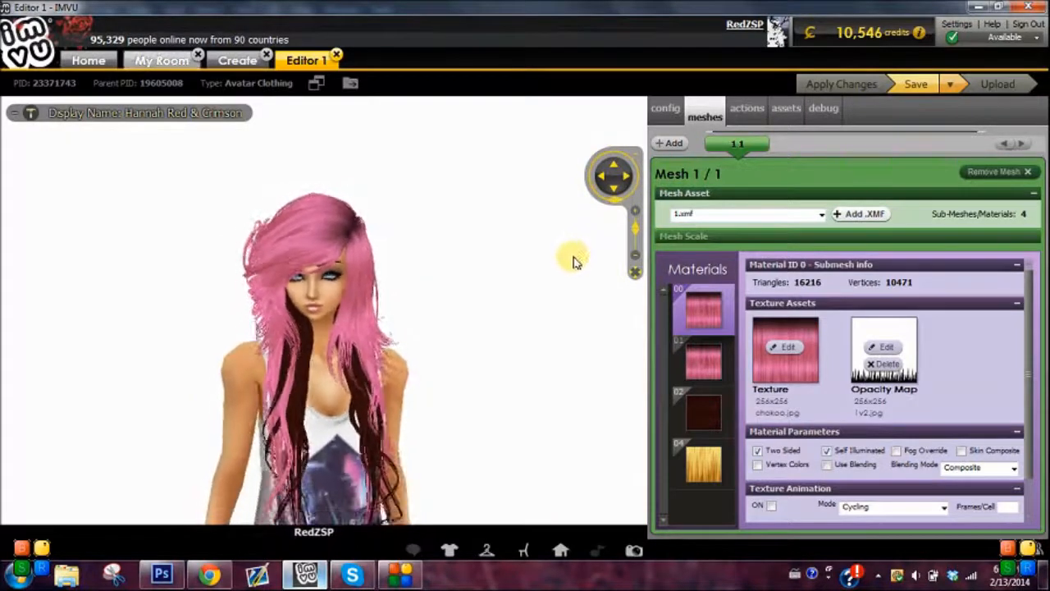